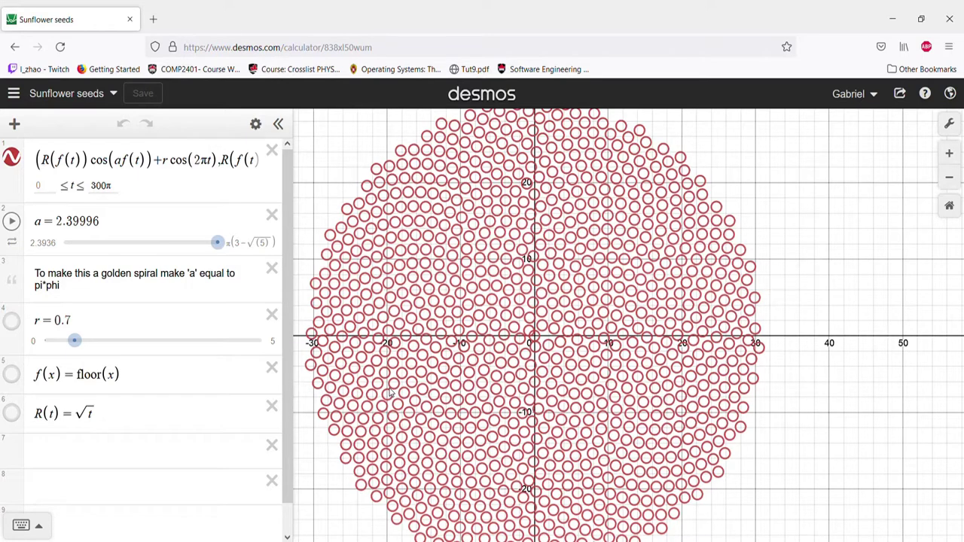
# Step: Pan and zoom the Desmos graph to recentre the sunflower seed disc
pyautogui.scroll(-3, 390, 393)
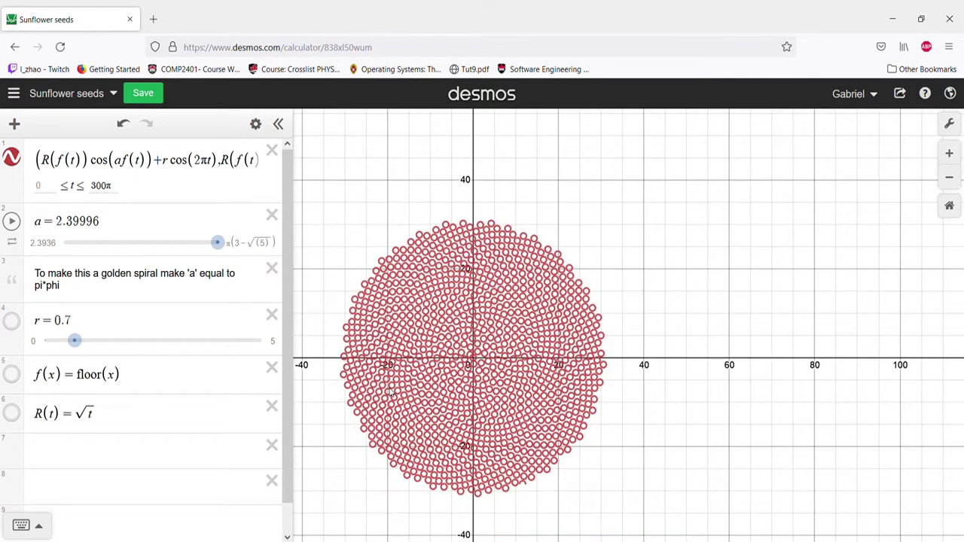
pyautogui.scroll(3, 501, 356)
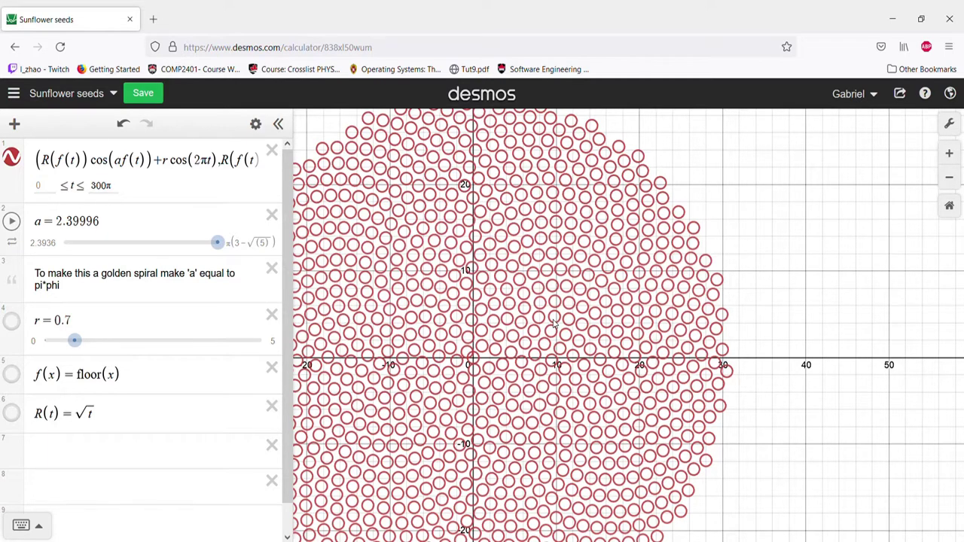
pyautogui.moveTo(556, 320); pyautogui.dragTo(564, 346)
pyautogui.scroll(-1, 565, 350)
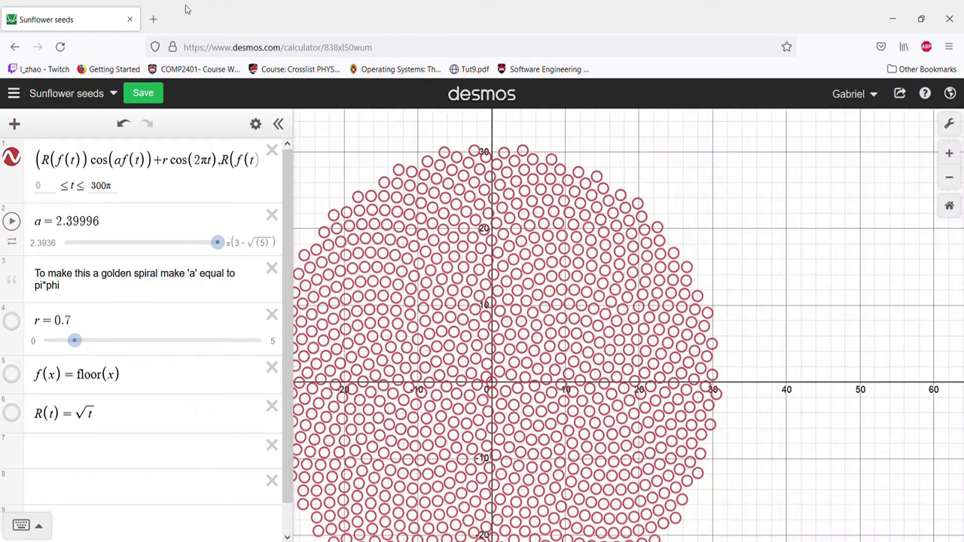
# Step: Search DuckDuckGo for 'sunflower' in a new tab and show the image results
pyautogui.click(156, 18)
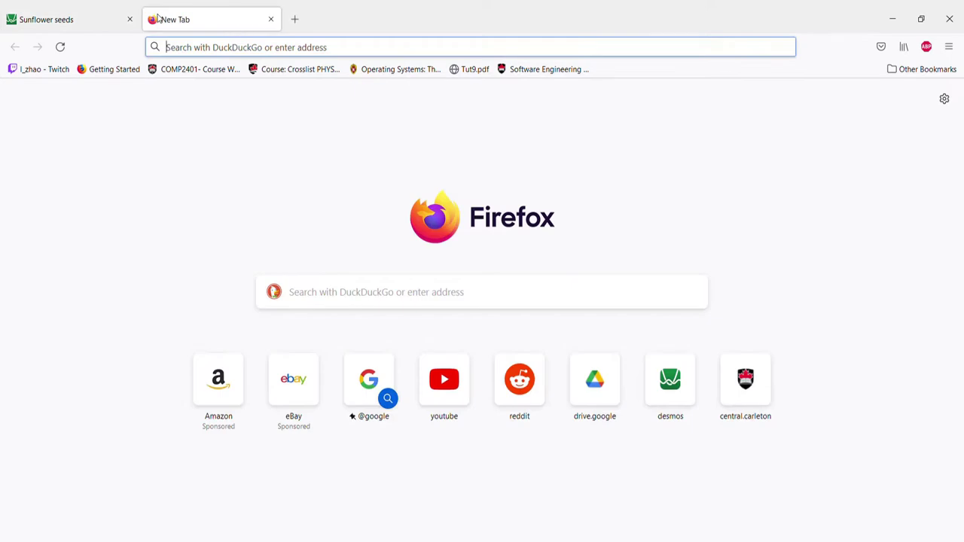
pyautogui.write('sunflower')
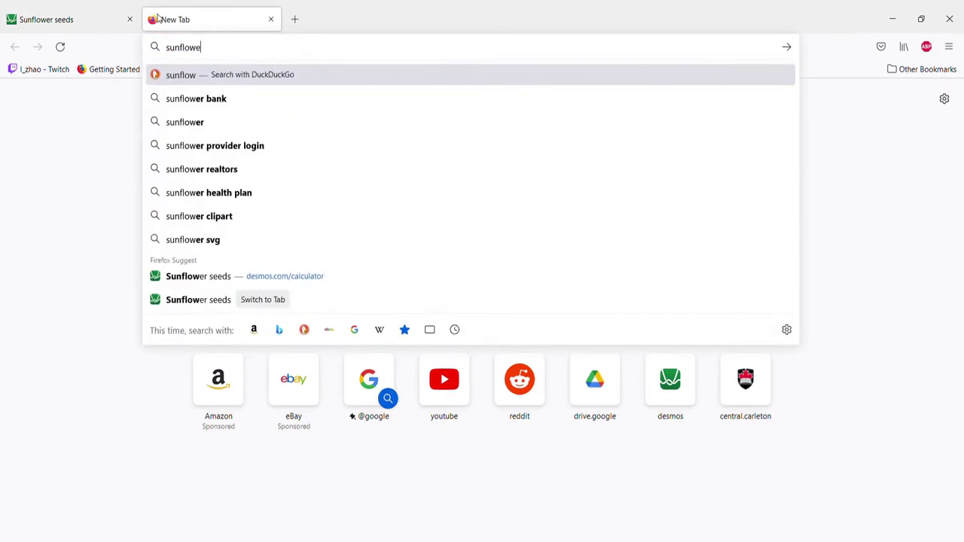
pyautogui.press('Return')
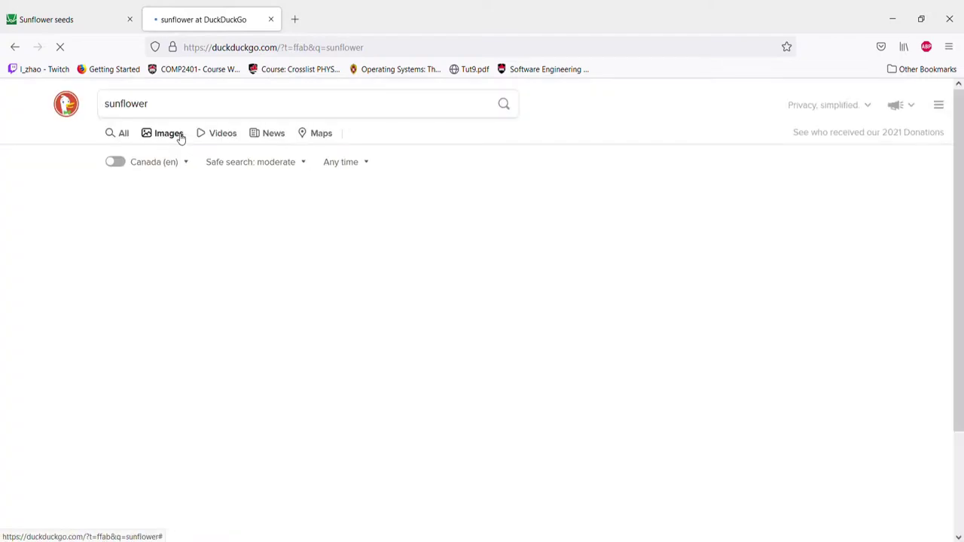
pyautogui.click(179, 136)
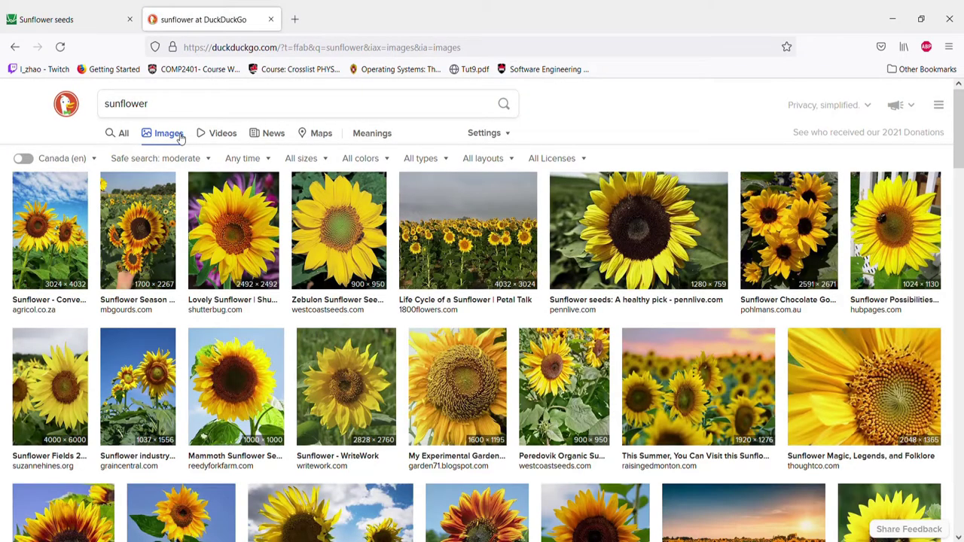
# Step: Open the Zebulon sunflower photo full size in its own tab
pyautogui.click(369, 236)
pyautogui.click(336, 375)
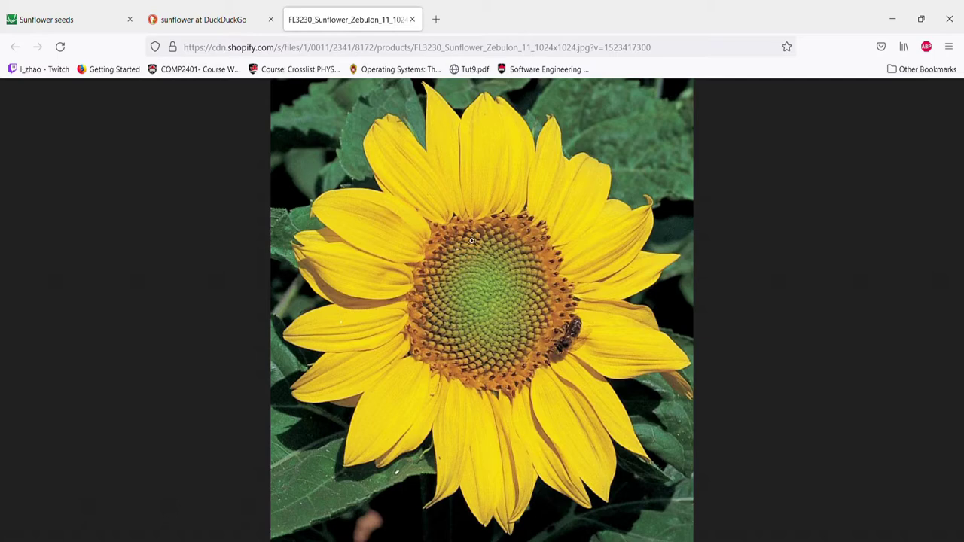
pyautogui.click(472, 241)
# Step: Zoom around the sunflower's seed head near the bee, then return to the Sunflower seeds graph
pyautogui.scroll(2, 480, 361)
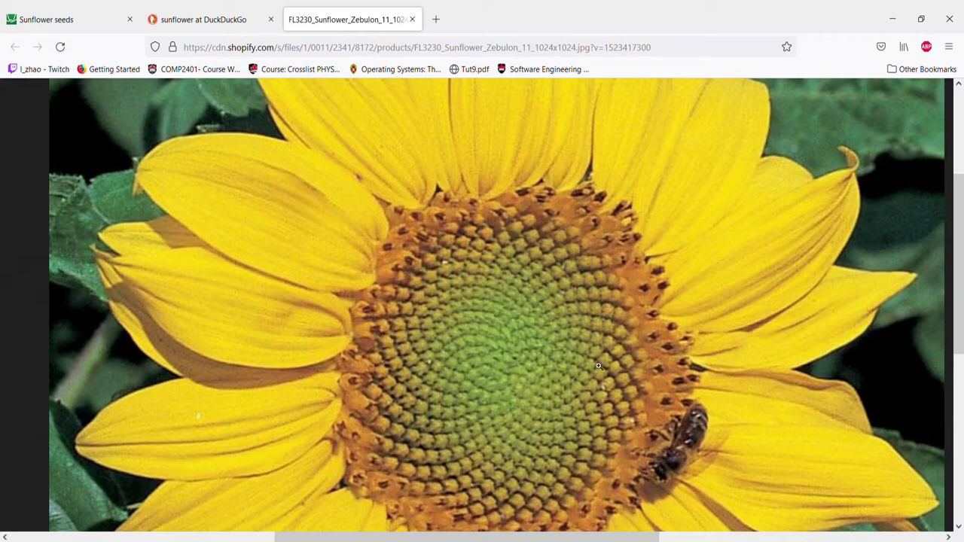
pyautogui.click(549, 344)
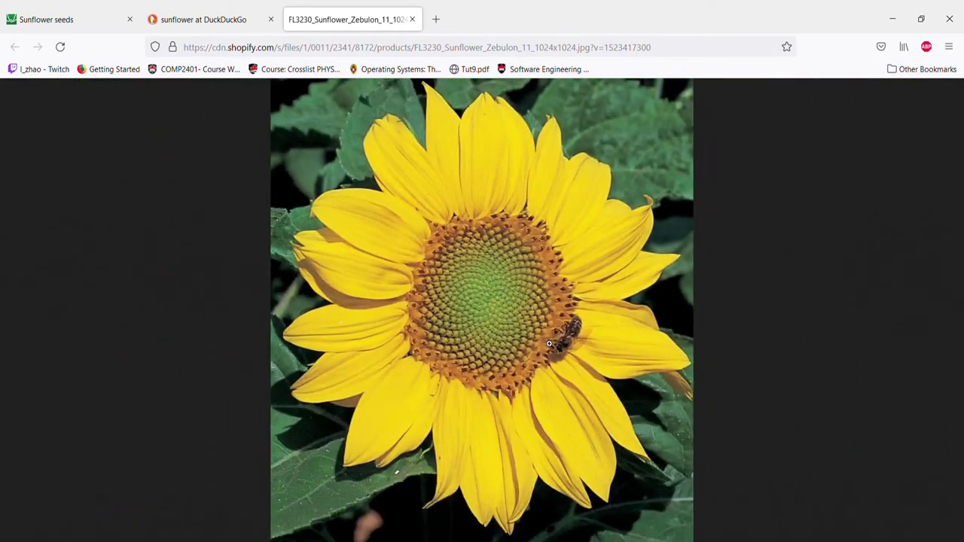
pyautogui.click(549, 344)
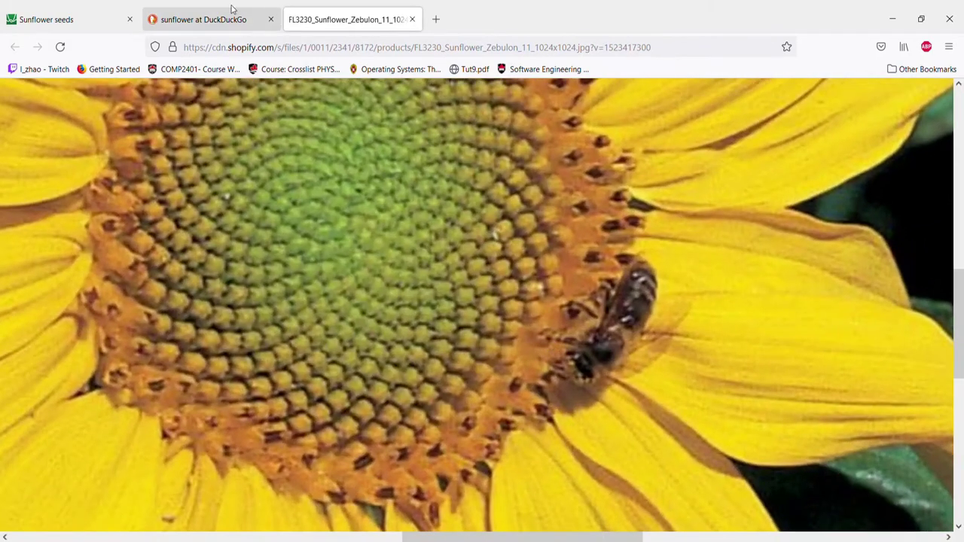
pyautogui.scroll(-2, 369, 249)
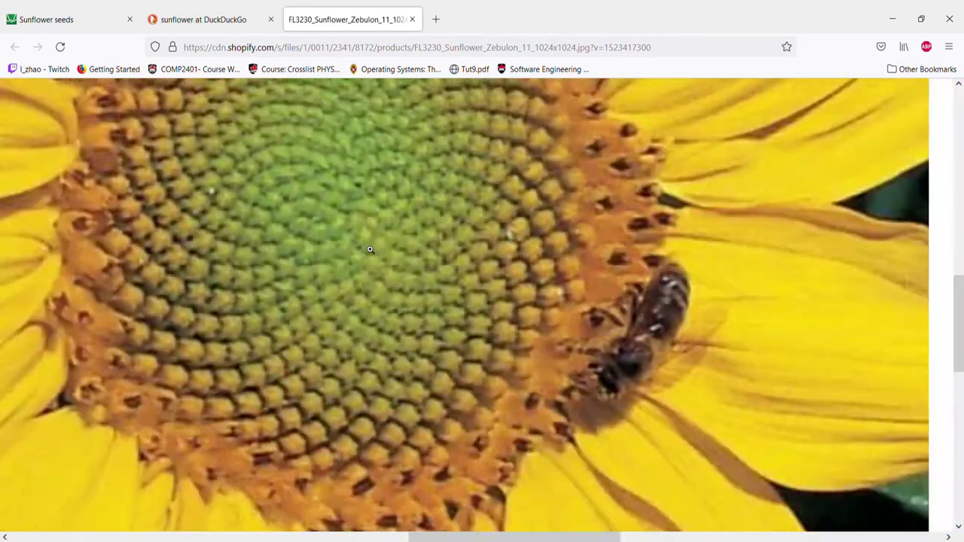
pyautogui.scroll(-5, 370, 249)
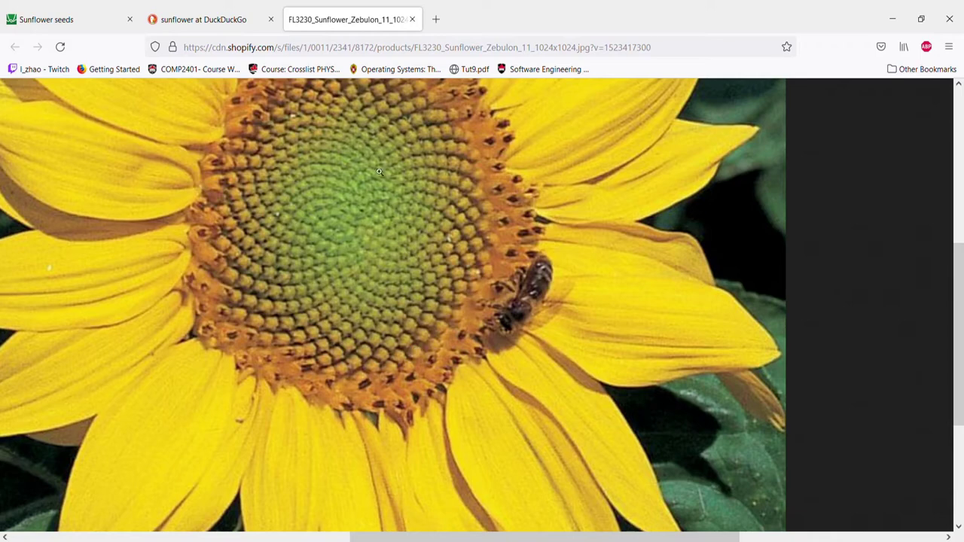
pyautogui.click(117, 9)
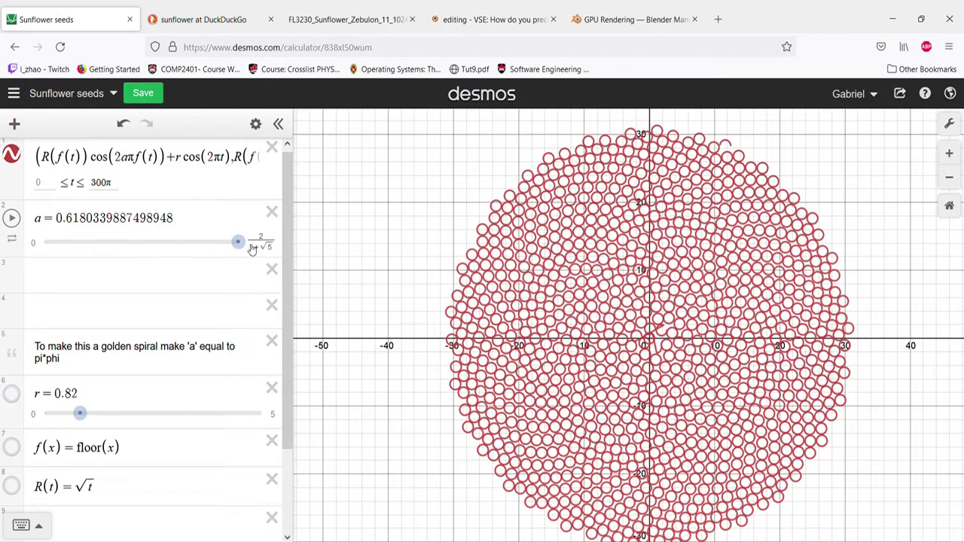
# Step: Lower a to 0.494 and zoom in on the S-shaped spiral arm of seeds
pyautogui.moveTo(238, 241); pyautogui.dragTo(198, 242)
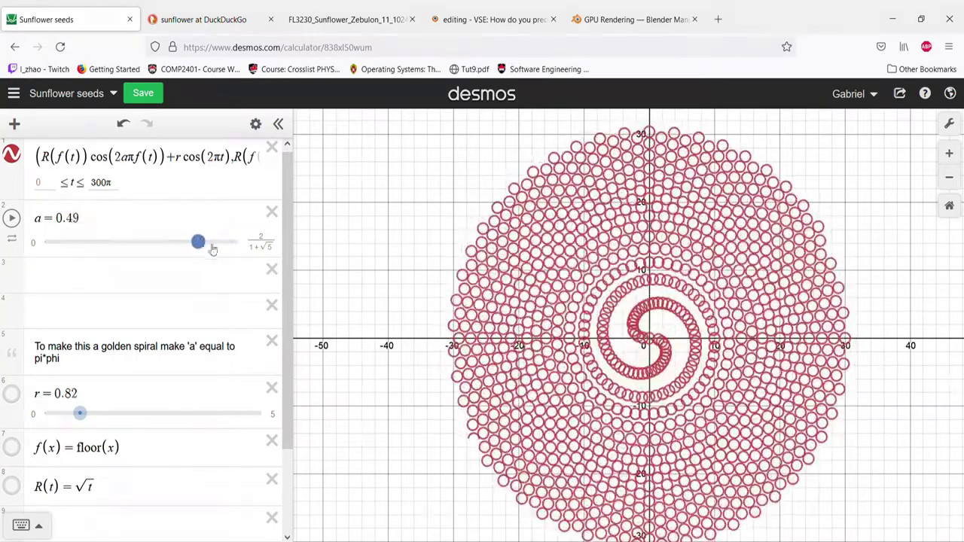
pyautogui.scroll(5, 652, 343)
pyautogui.scroll(8, 641, 371)
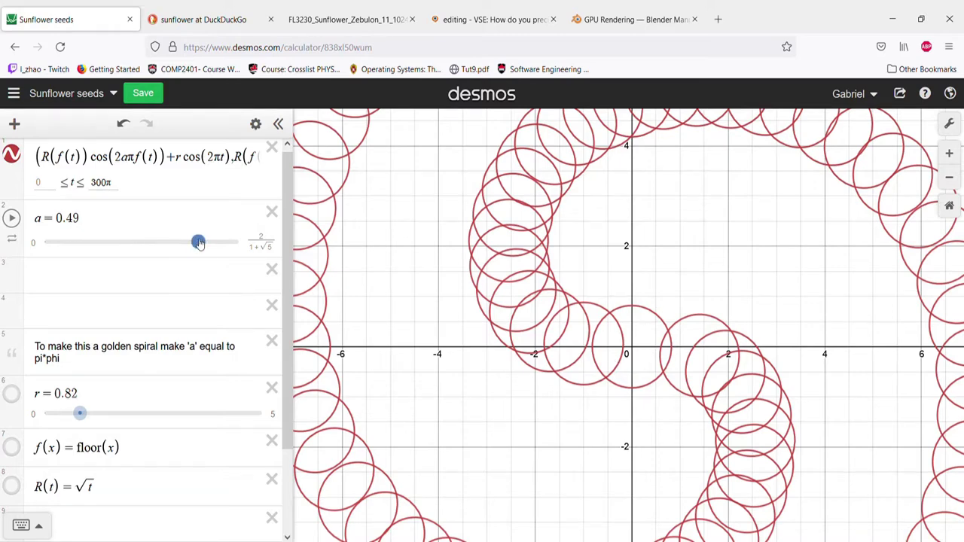
pyautogui.moveTo(199, 242); pyautogui.dragTo(207, 245)
# Step: Change the value of a to 0.5
pyautogui.click(75, 218)
pyautogui.doubleClick(74, 219)
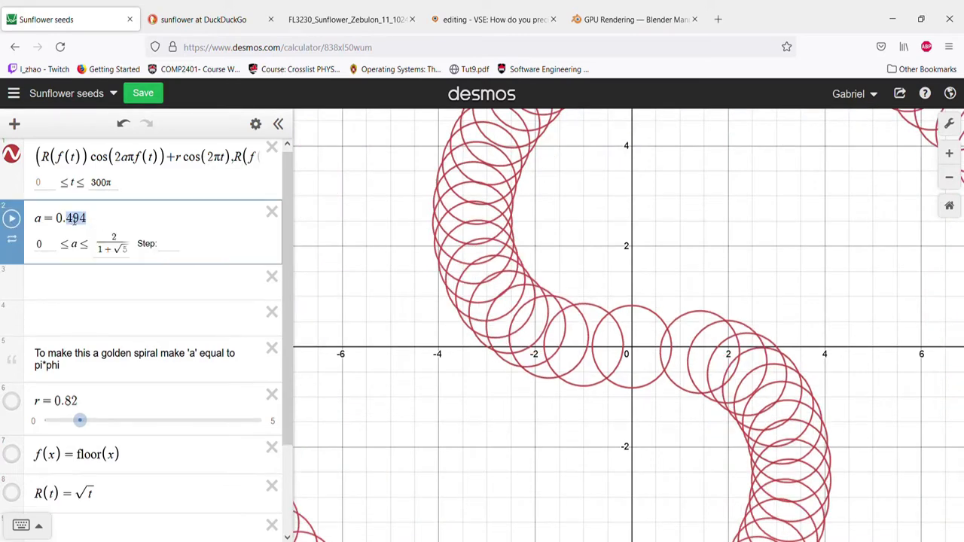
pyautogui.write('5')
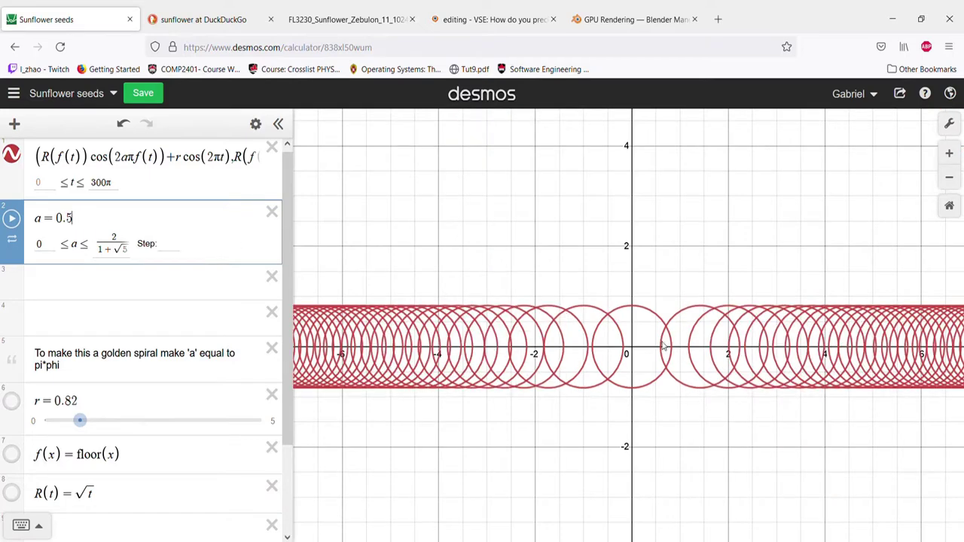
# Step: Shrink the seed circles by lowering r to 0.1
pyautogui.moveTo(633, 352); pyautogui.dragTo(638, 353)
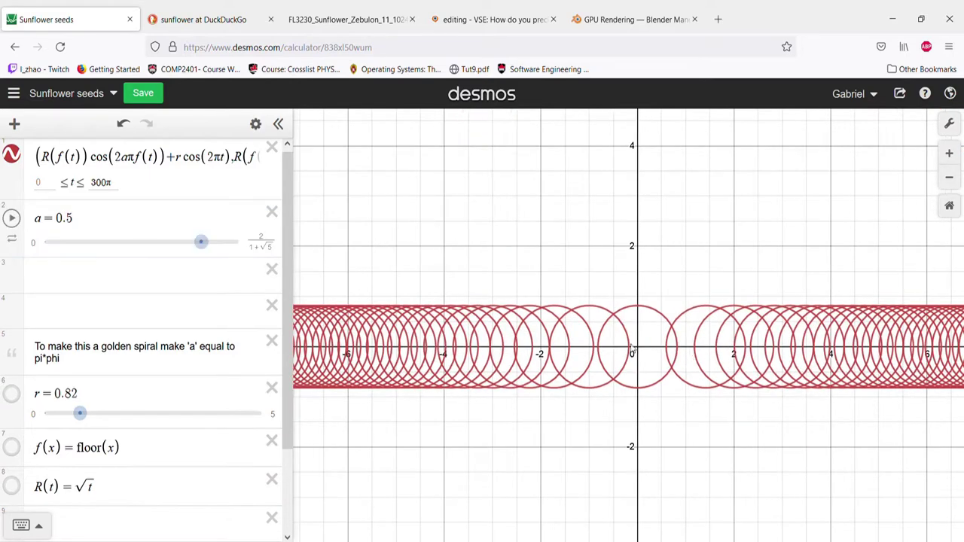
pyautogui.scroll(3, 639, 353)
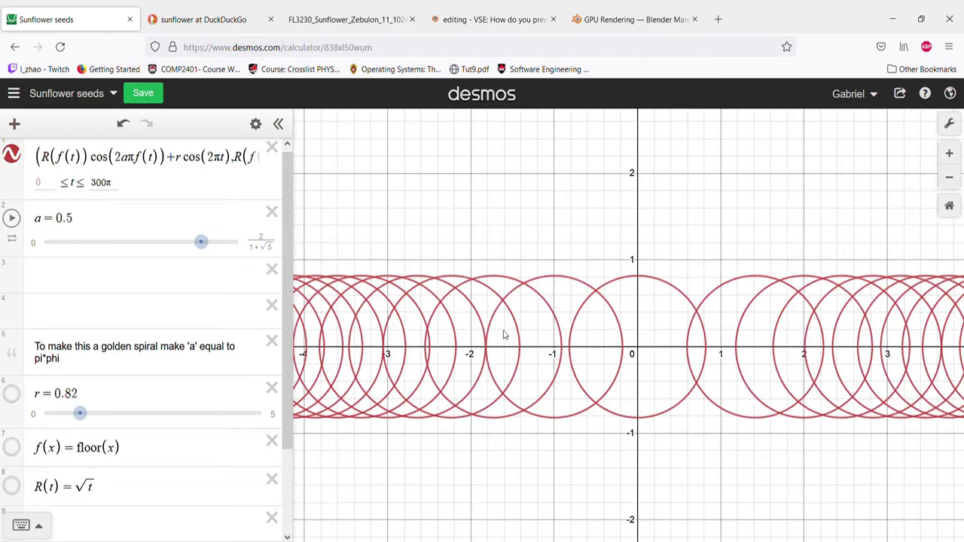
pyautogui.moveTo(79, 413); pyautogui.dragTo(55, 428)
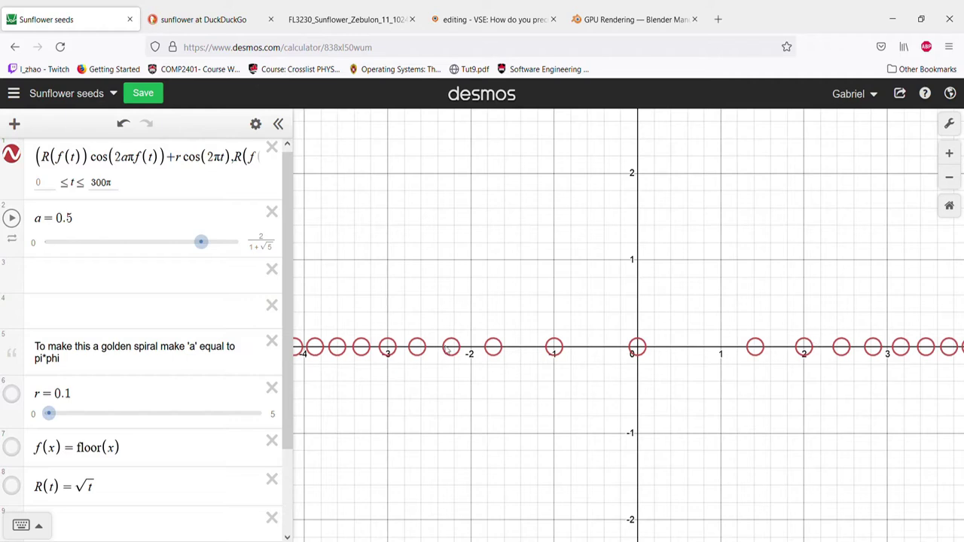
pyautogui.click(97, 220)
# Step: Set a to 0.25, then replace it with 4/11
pyautogui.moveTo(74, 220); pyautogui.dragTo(71, 220)
pyautogui.write('25')
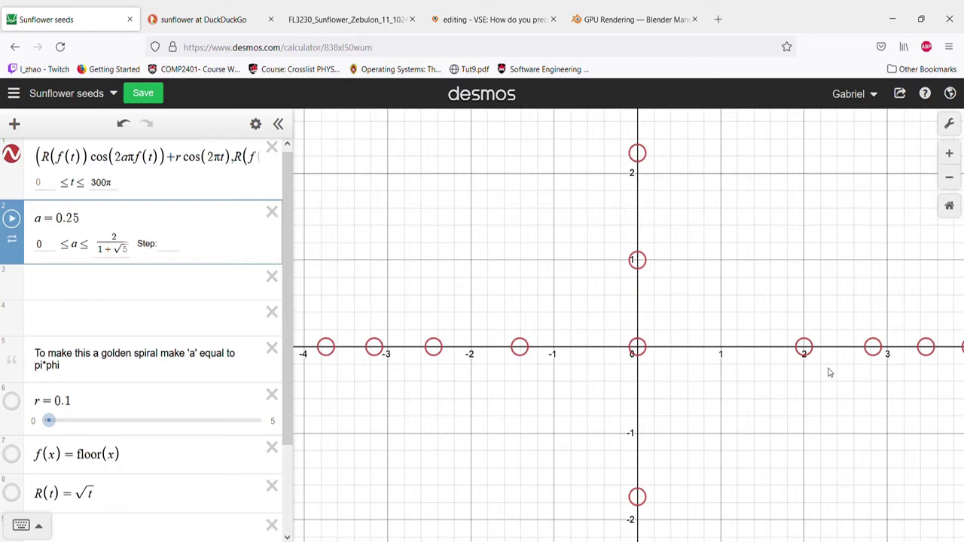
pyautogui.moveTo(86, 220); pyautogui.dragTo(59, 223)
pyautogui.write('4/11')
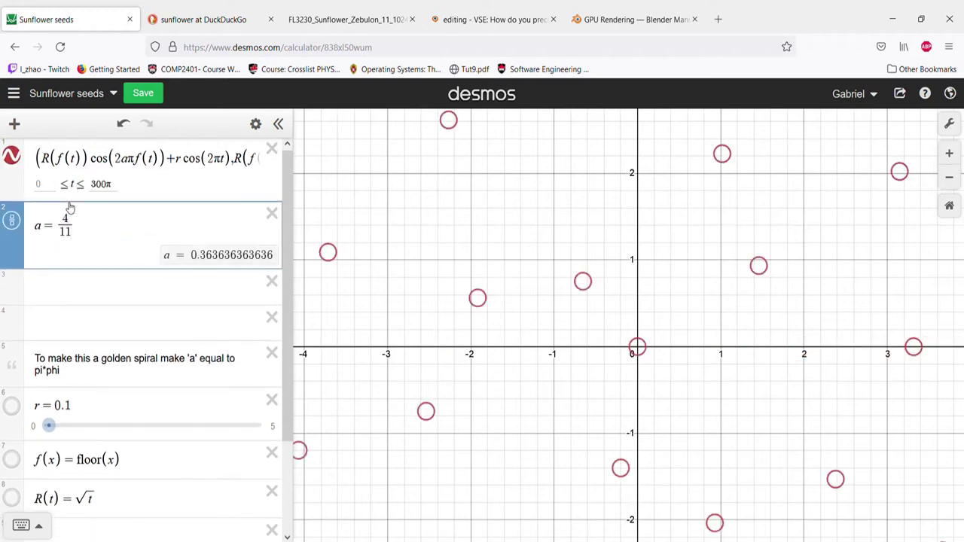
# Step: Zoom out and pan to centre the 11 straight radial rays of seeds
pyautogui.scroll(-10, 776, 294)
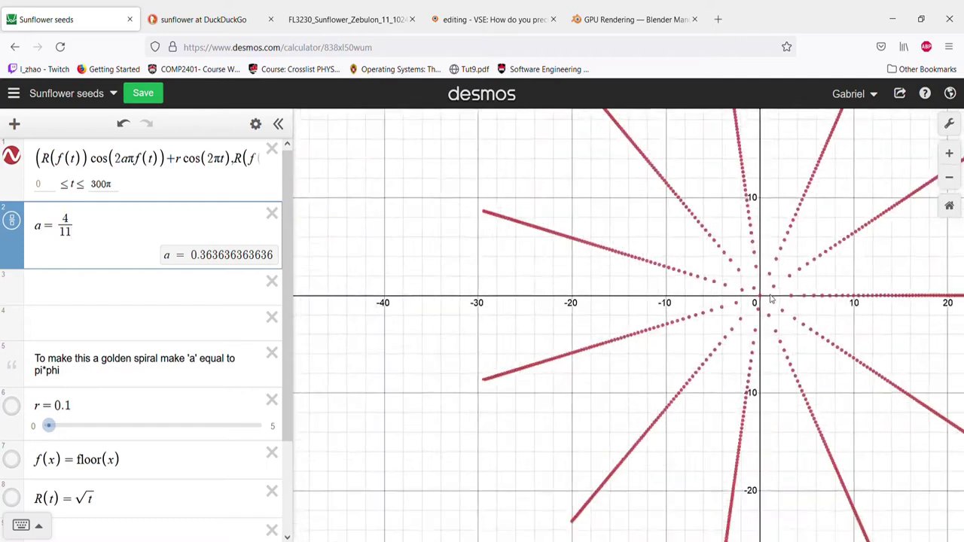
pyautogui.moveTo(809, 264); pyautogui.dragTo(538, 265)
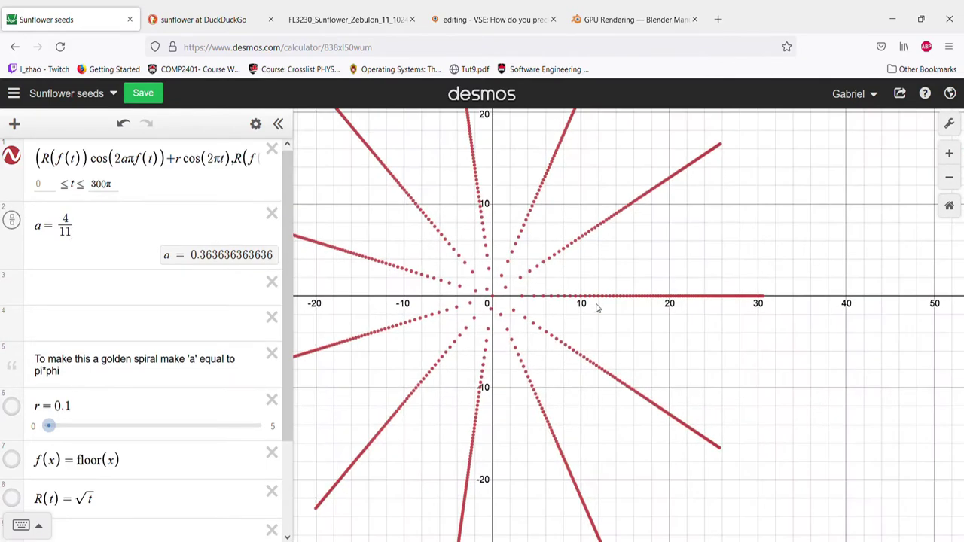
pyautogui.scroll(-3, 624, 308)
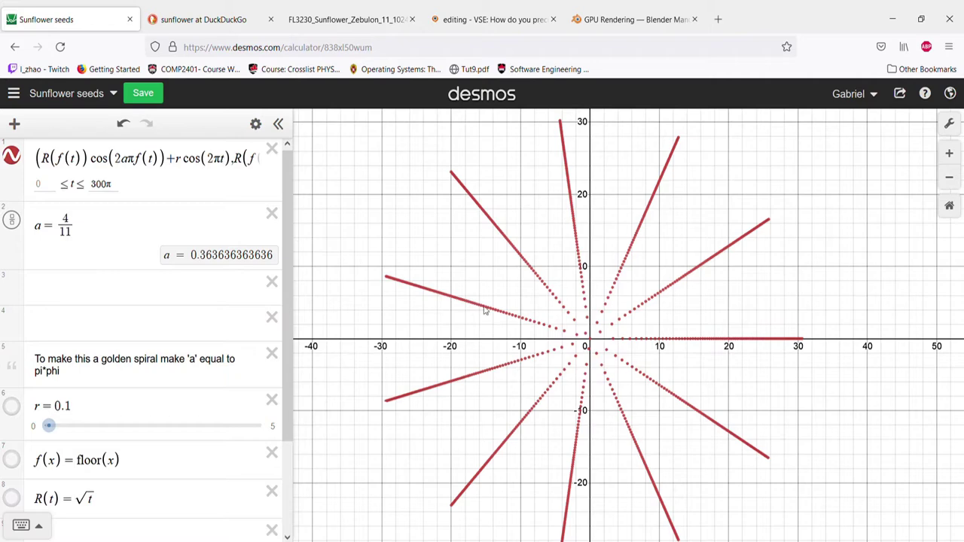
pyautogui.moveTo(81, 241); pyautogui.dragTo(73, 239)
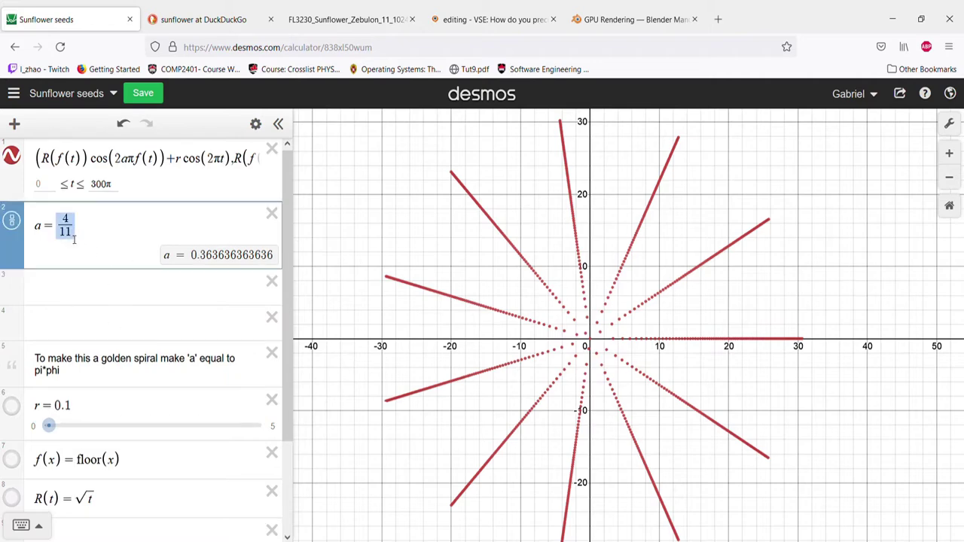
# Step: Change a's numerator to 4.1, then 4.01 and 4.001, bending the rays
pyautogui.click(83, 233)
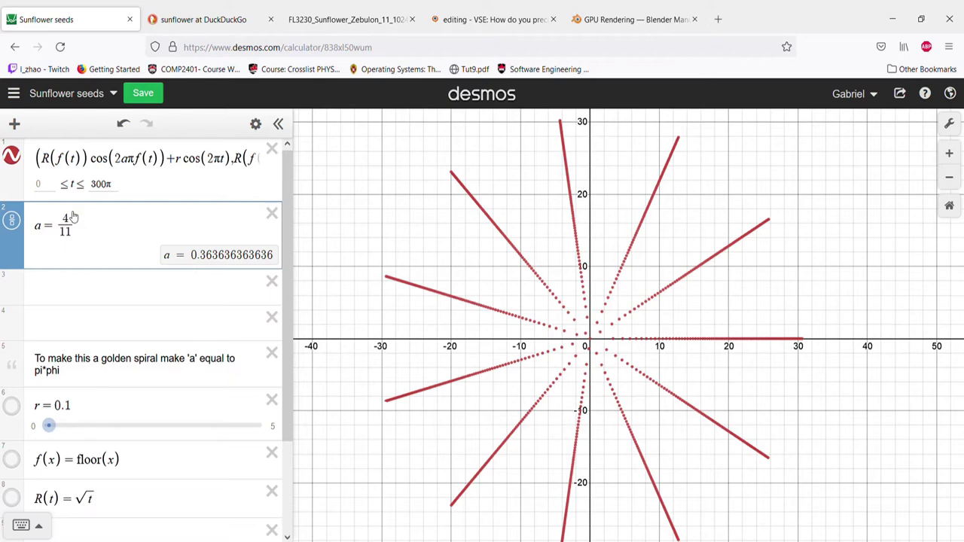
pyautogui.write('.1')
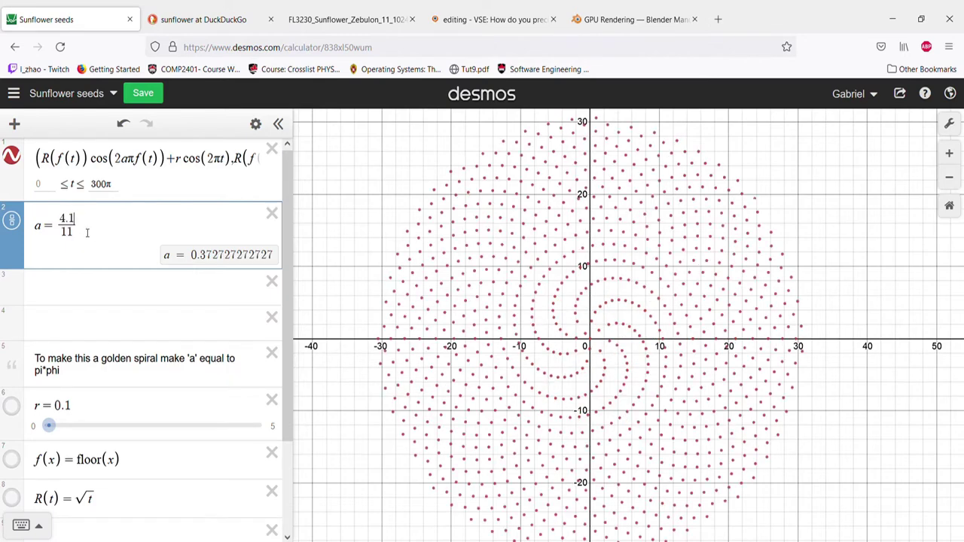
pyautogui.press('BackSpace')
pyautogui.write('01')
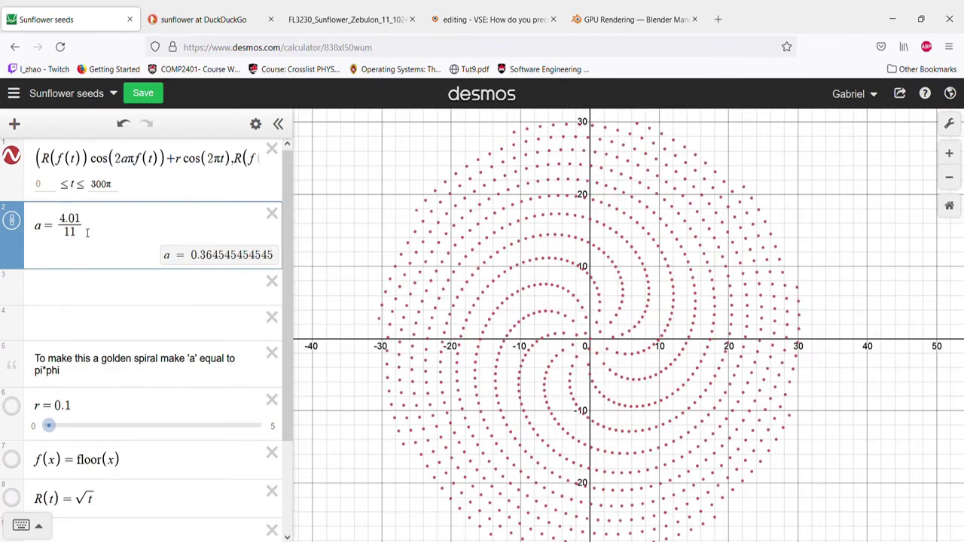
pyautogui.write('0')
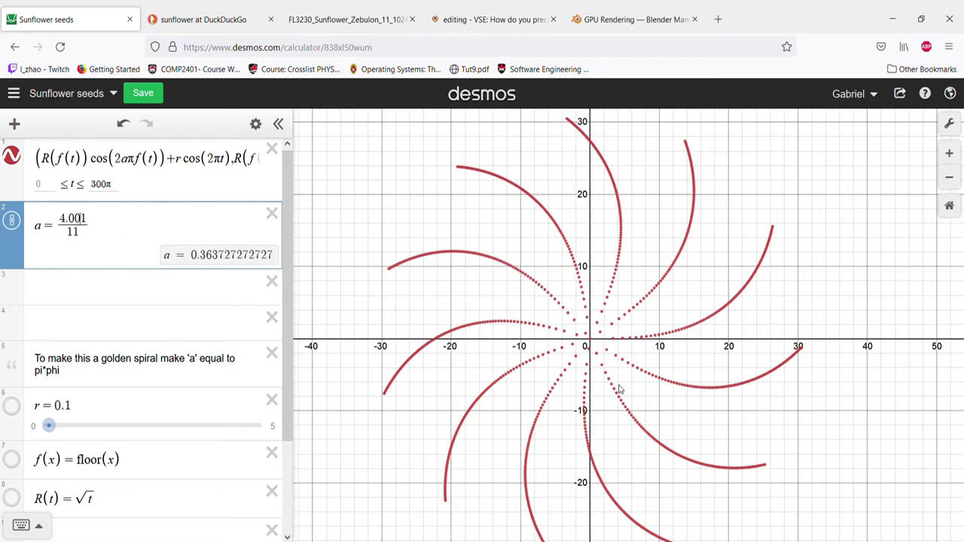
# Step: Select and reposition the cursor within the a = 4.001/11 expression
pyautogui.moveTo(107, 228); pyautogui.dragTo(90, 224)
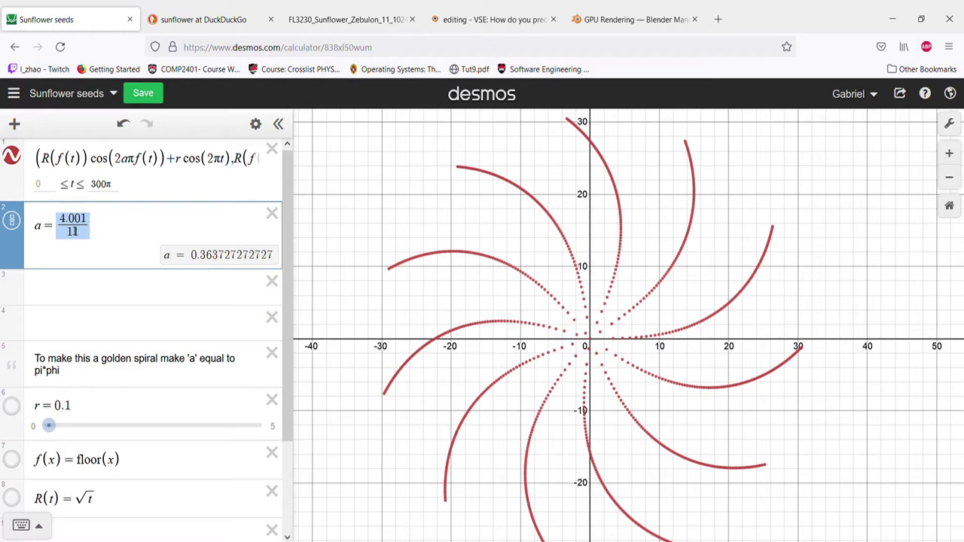
pyautogui.click(91, 226)
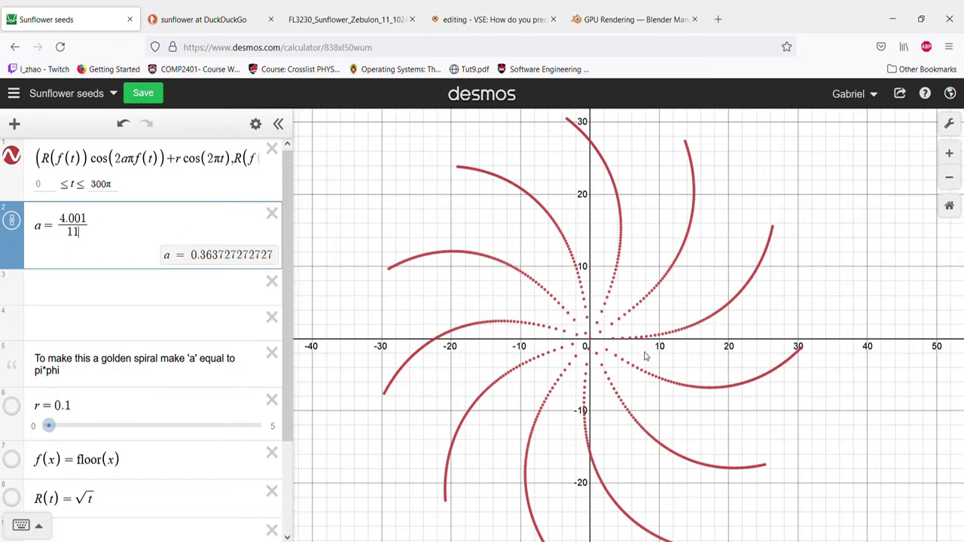
pyautogui.click(73, 239)
pyautogui.moveTo(107, 226); pyautogui.dragTo(19, 213)
pyautogui.click(96, 236)
# Step: Undo back to the a = 0.25 slider and set its upper bound to (3−√5)/2
pyautogui.hotkey('ctrl', 'z')
pyautogui.hotkey('ctrl', 'z')
pyautogui.hotkey('ctrl', 'z')
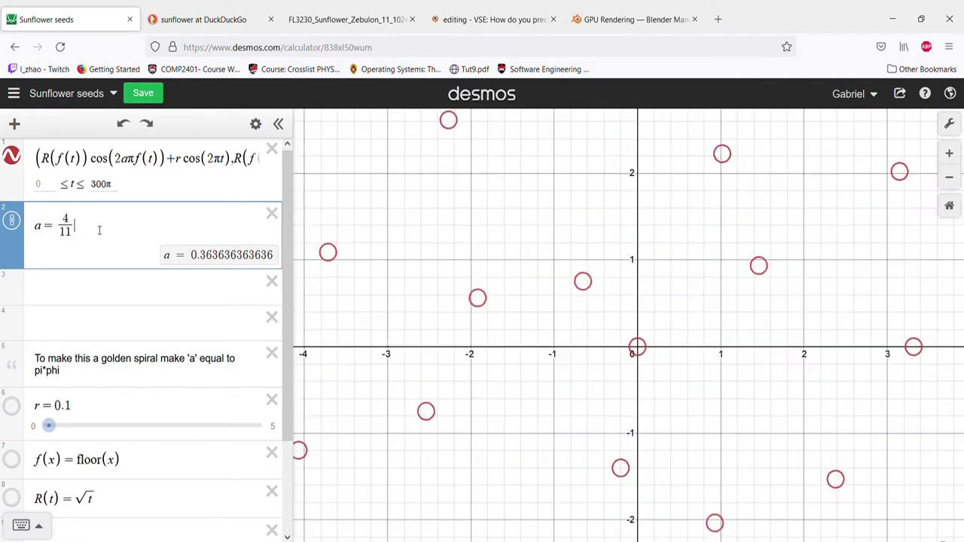
pyautogui.hotkey('ctrl', 'z')
pyautogui.hotkey('ctrl', 'z')
pyautogui.hotkey('ctrl', 'z')
pyautogui.hotkey('ctrl', 'z')
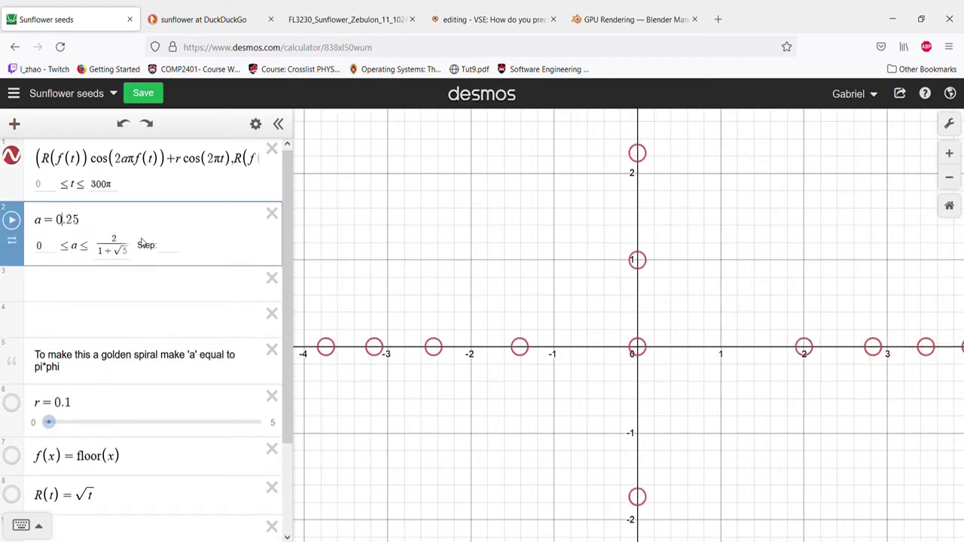
pyautogui.click(112, 239)
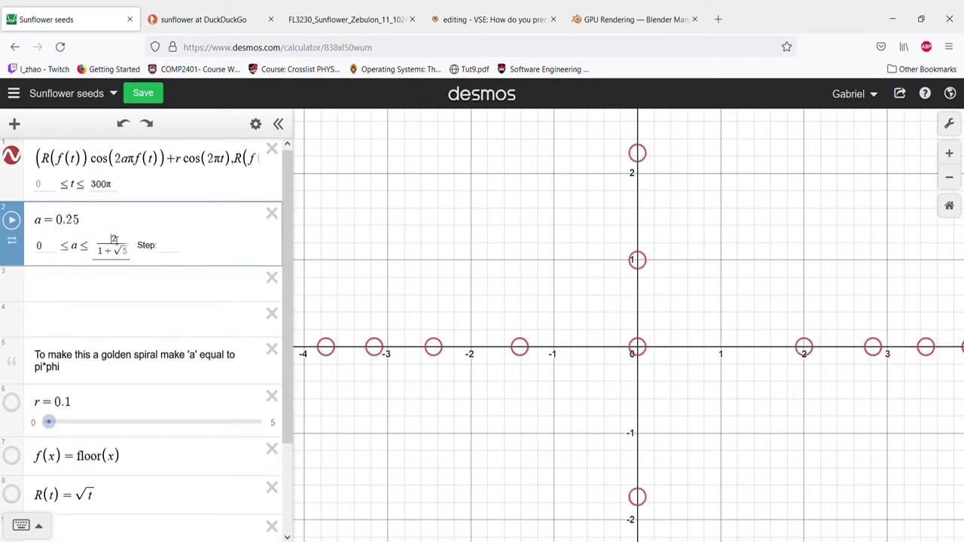
pyautogui.moveTo(105, 251); pyautogui.dragTo(135, 256)
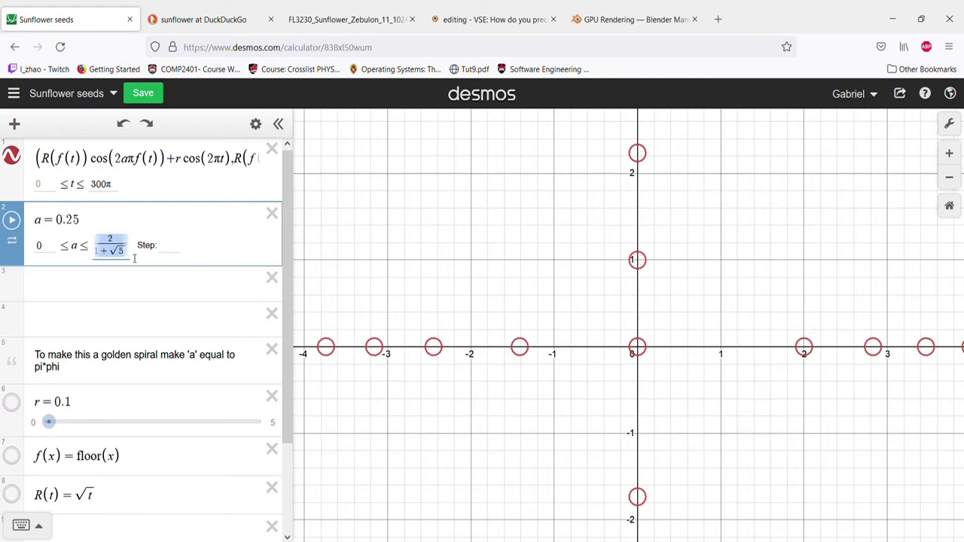
pyautogui.click(129, 253)
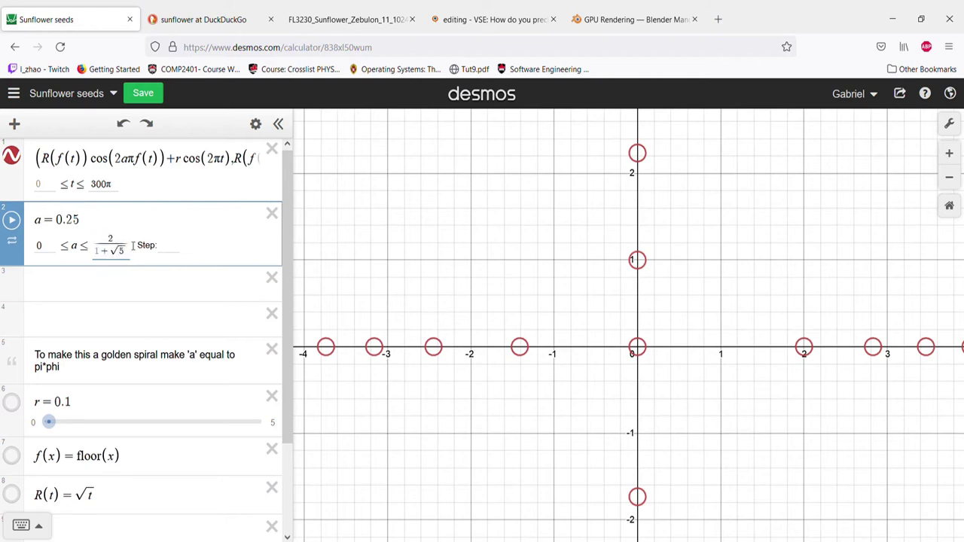
# Step: Animate a, then sweep it through its range to settle at 0.381966…
pyautogui.click(11, 220)
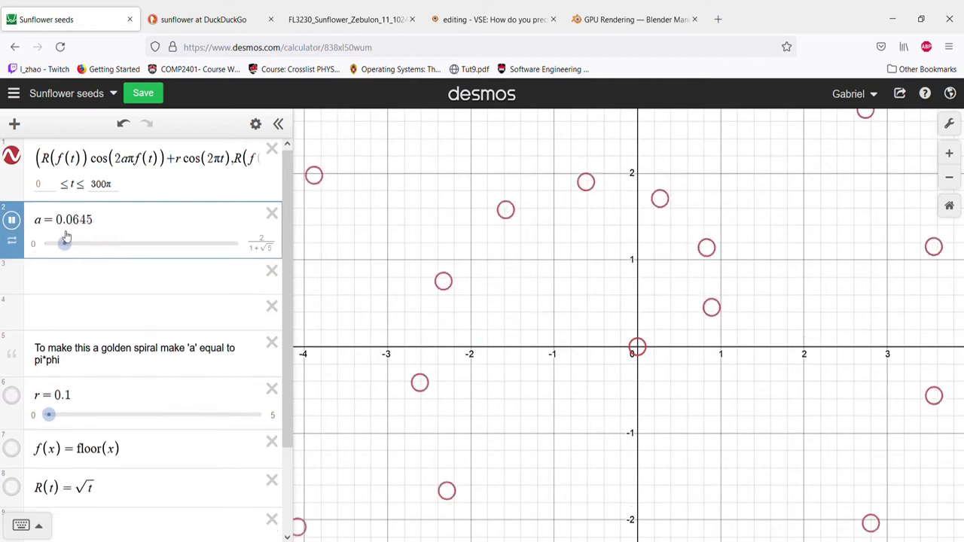
pyautogui.moveTo(66, 243); pyautogui.dragTo(100, 242)
pyautogui.scroll(-4, 676, 286)
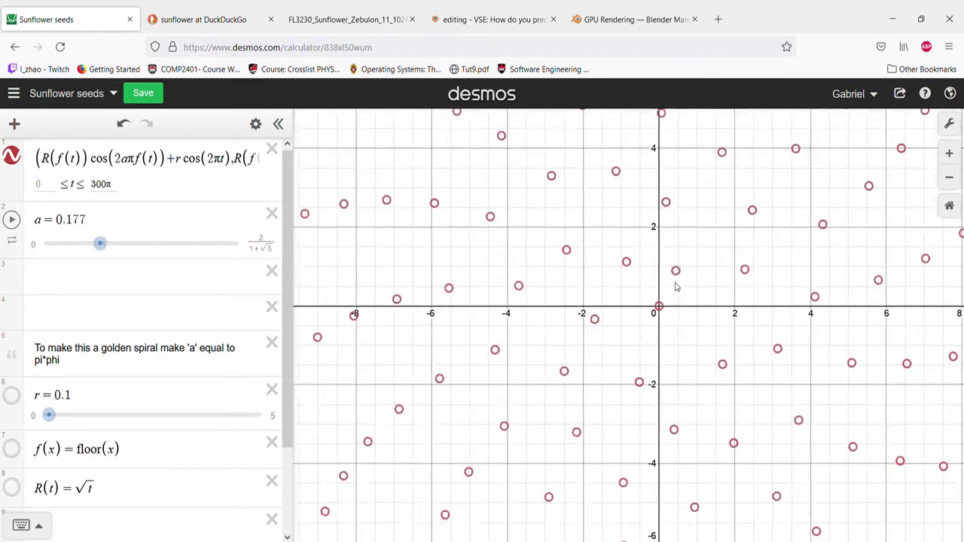
pyautogui.scroll(-6, 676, 286)
pyautogui.moveTo(100, 243); pyautogui.dragTo(261, 247)
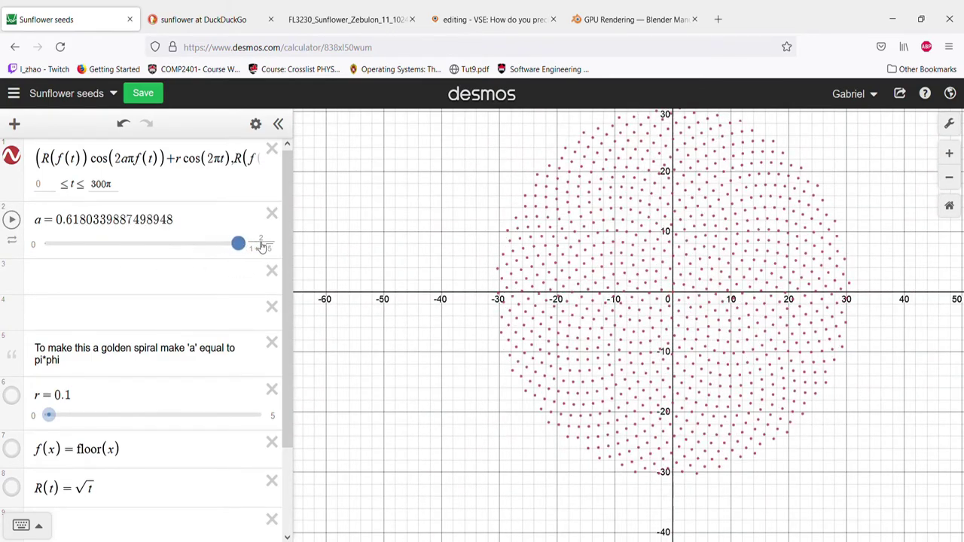
pyautogui.scroll(2, 753, 258)
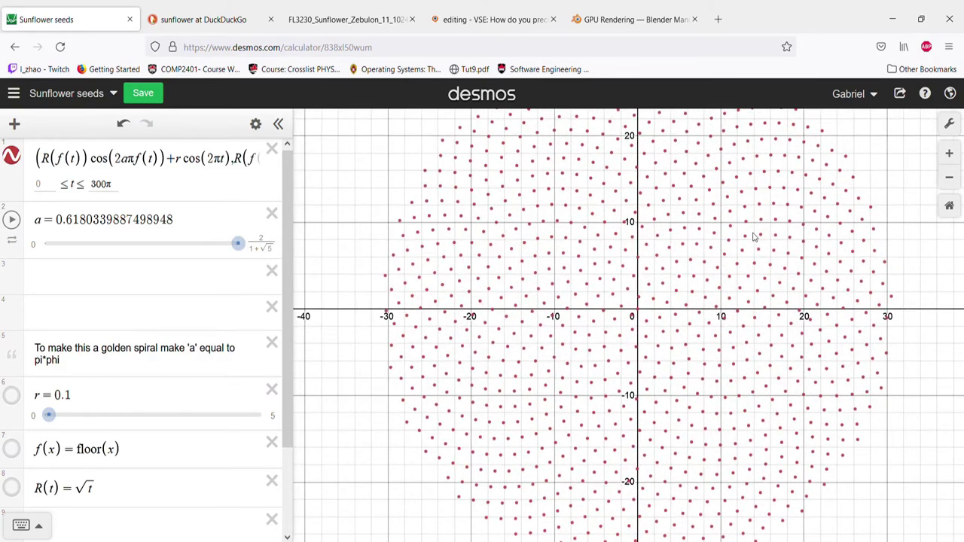
pyautogui.moveTo(238, 244); pyautogui.dragTo(141, 243)
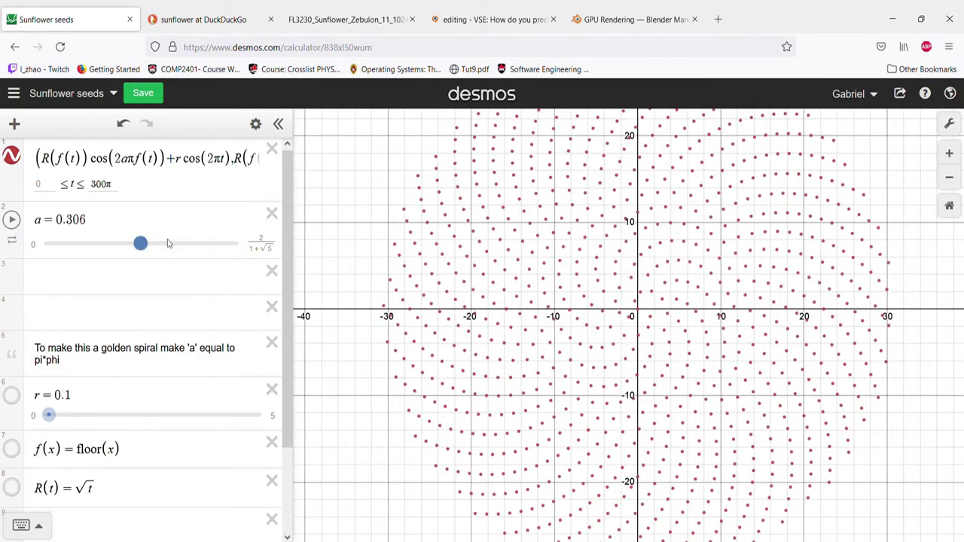
pyautogui.click(261, 243)
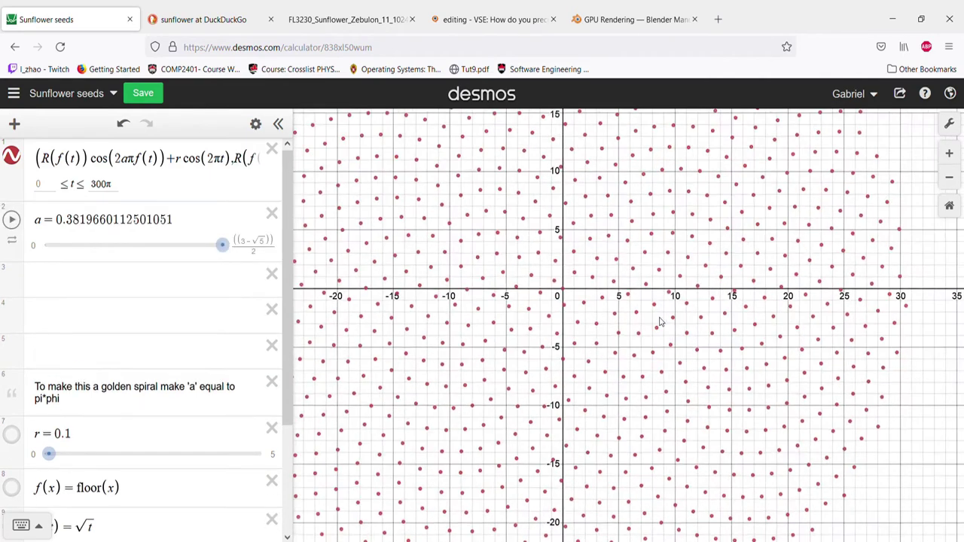
pyautogui.scroll(-8, 654, 329)
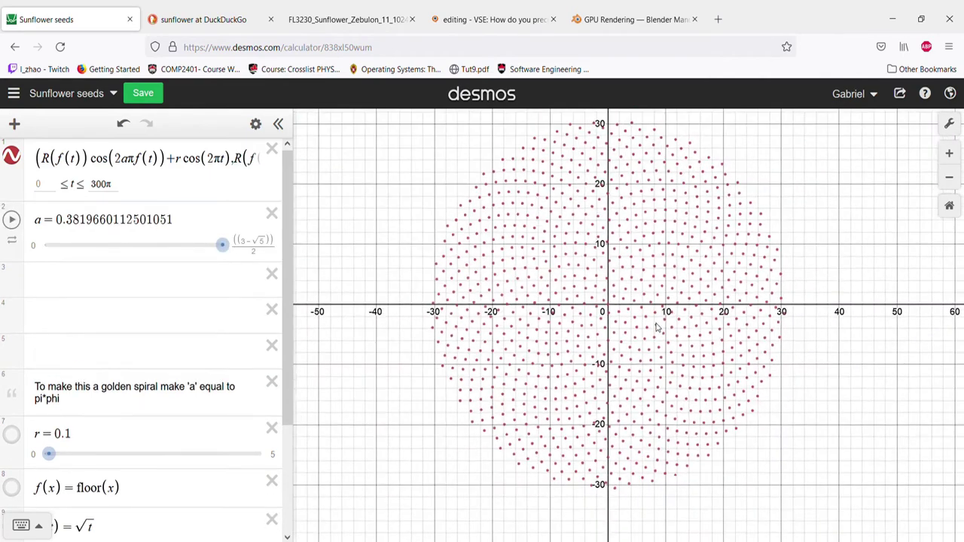
pyautogui.click(248, 245)
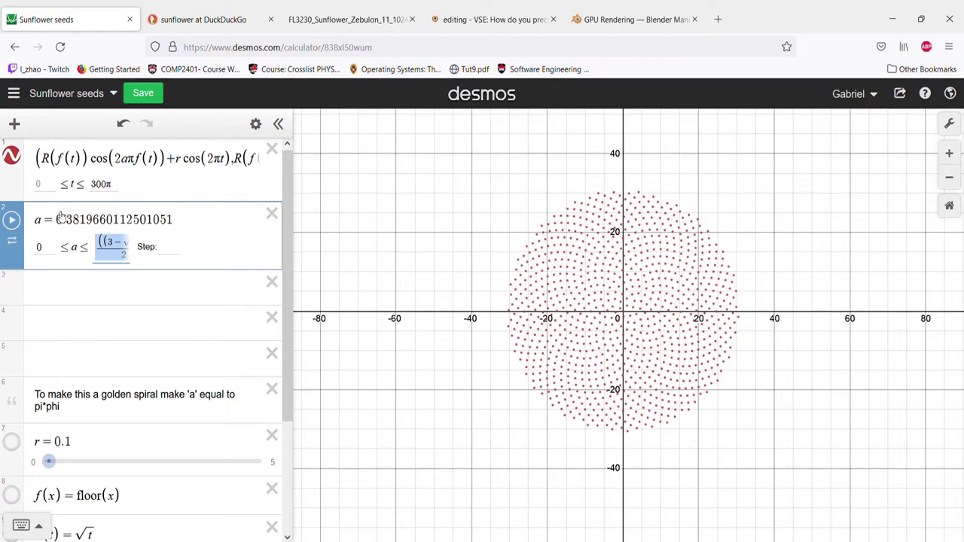
pyautogui.click(180, 291)
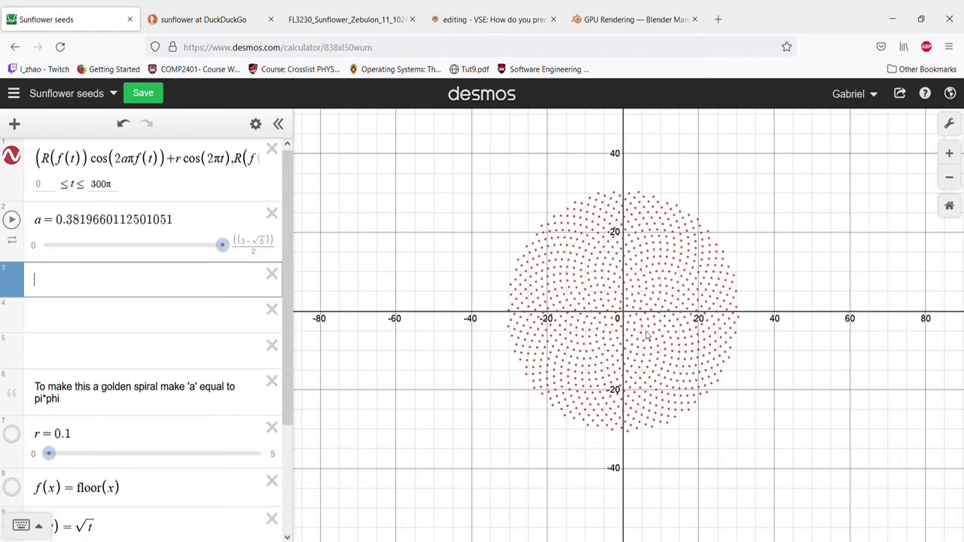
pyautogui.scroll(4, 642, 335)
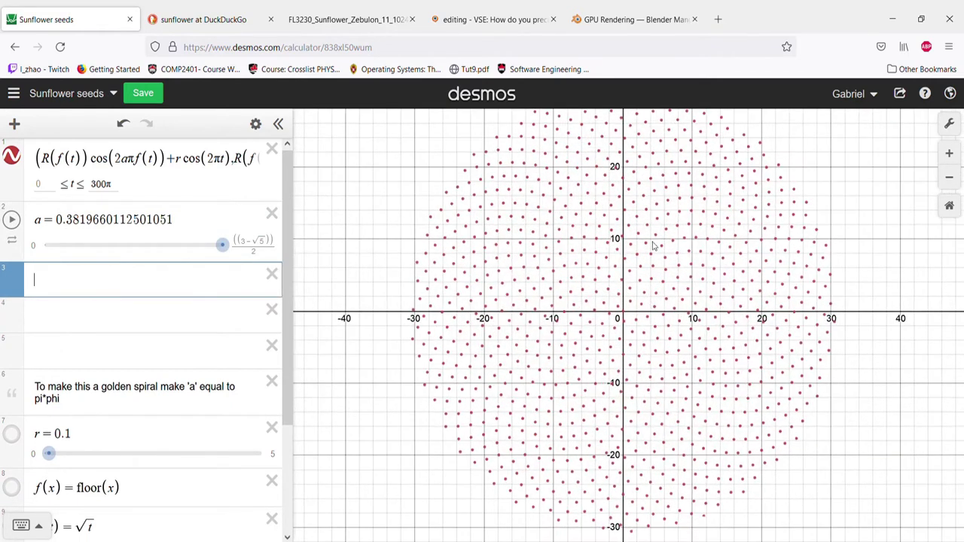
pyautogui.scroll(1, 664, 292)
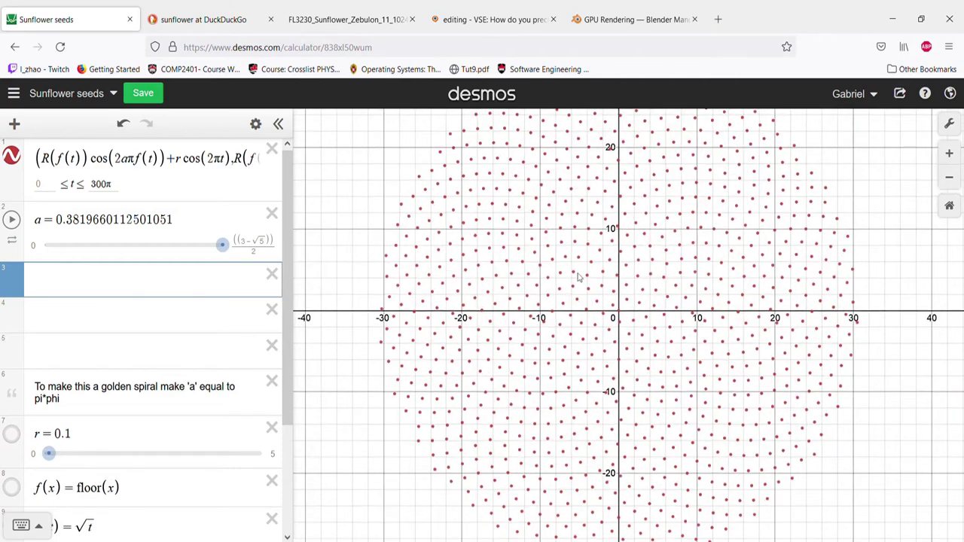
# Step: Go back to the sunflower image search results
pyautogui.click(371, 18)
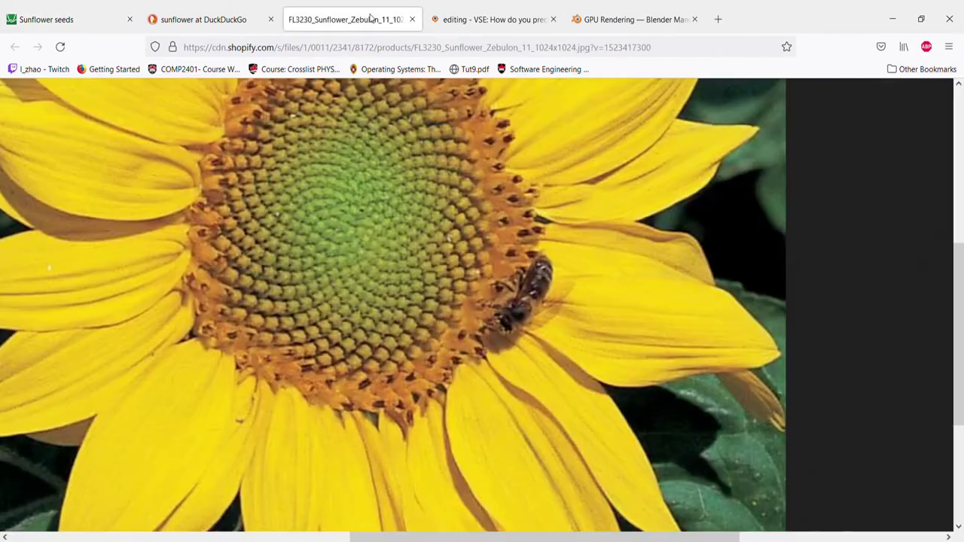
pyautogui.click(211, 15)
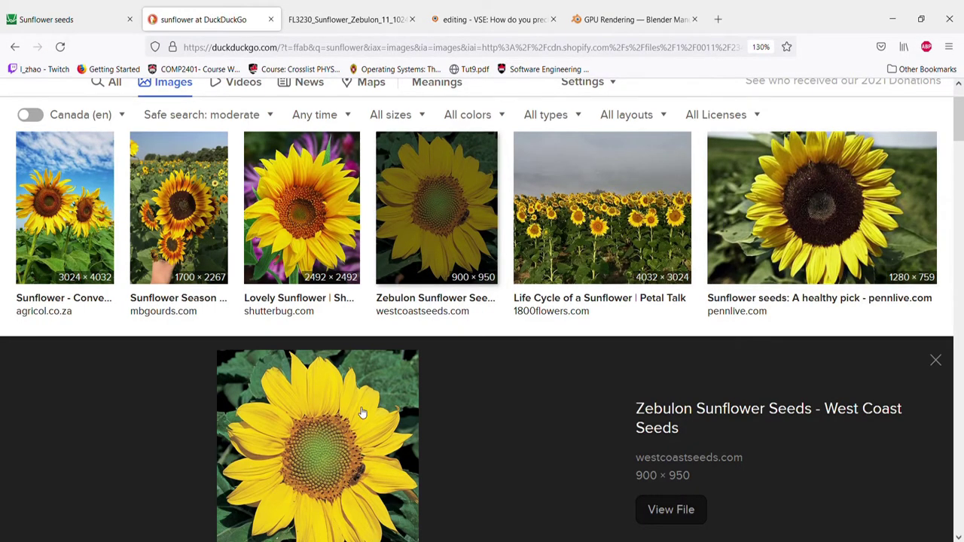
pyautogui.scroll(-5, 363, 413)
pyautogui.scroll(-5, 365, 403)
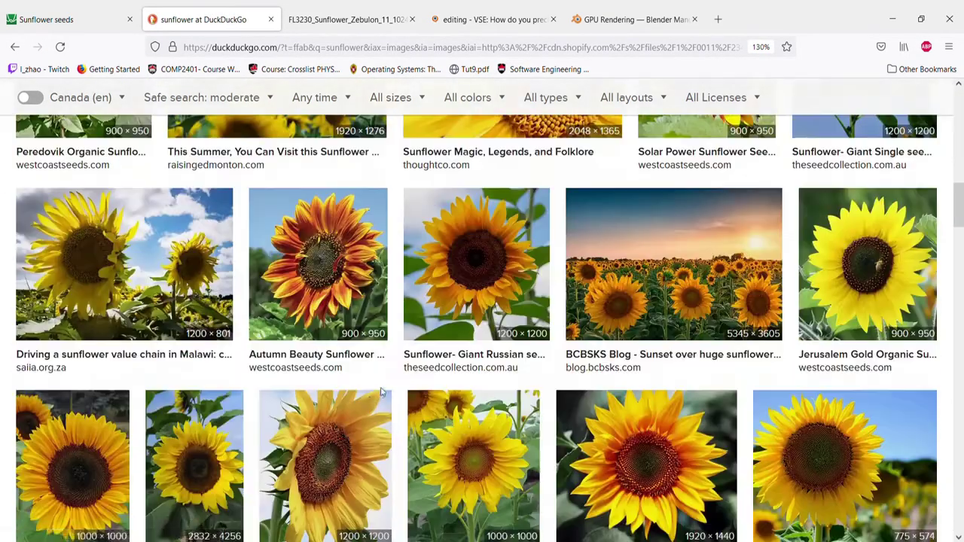
pyautogui.scroll(10, 380, 391)
# Step: Search images for 'romanese', then refine the query to 'romanese brocool'
pyautogui.moveTo(201, 122); pyautogui.dragTo(102, 172)
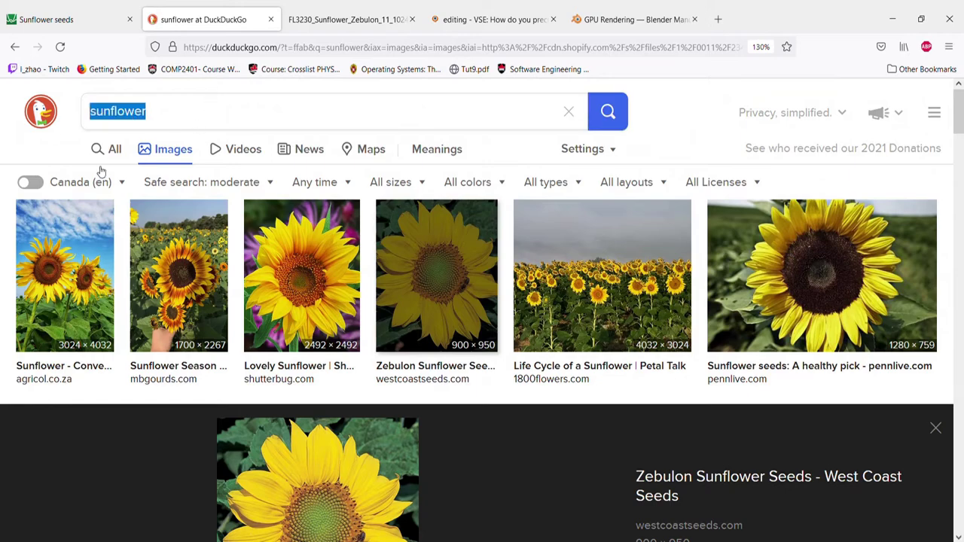
pyautogui.write('roman')
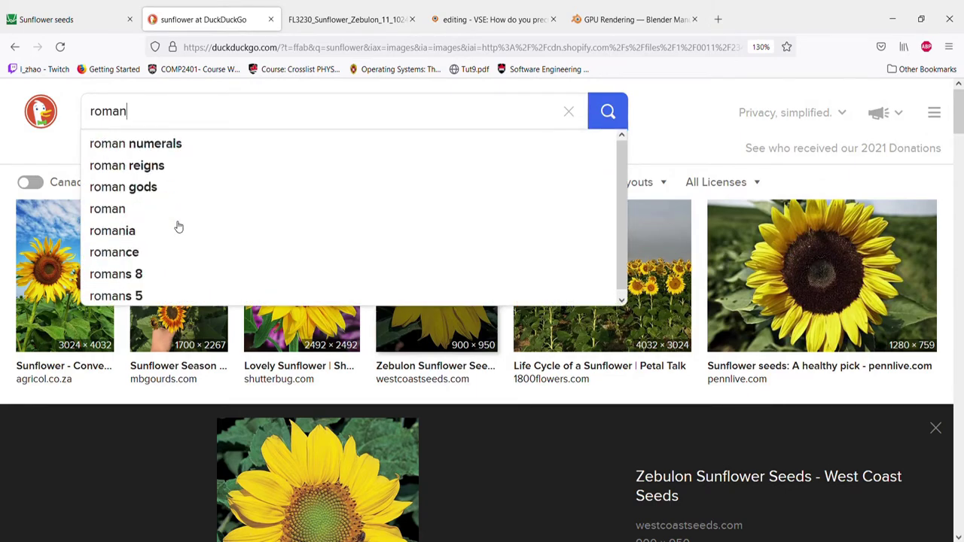
pyautogui.write('ese')
pyautogui.press('Return')
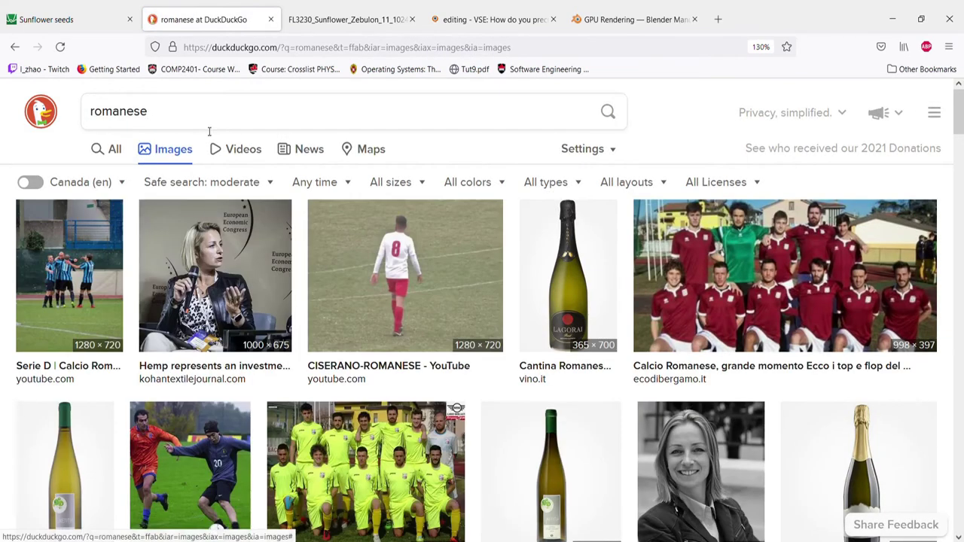
pyautogui.click(218, 113)
pyautogui.write('brocooli')
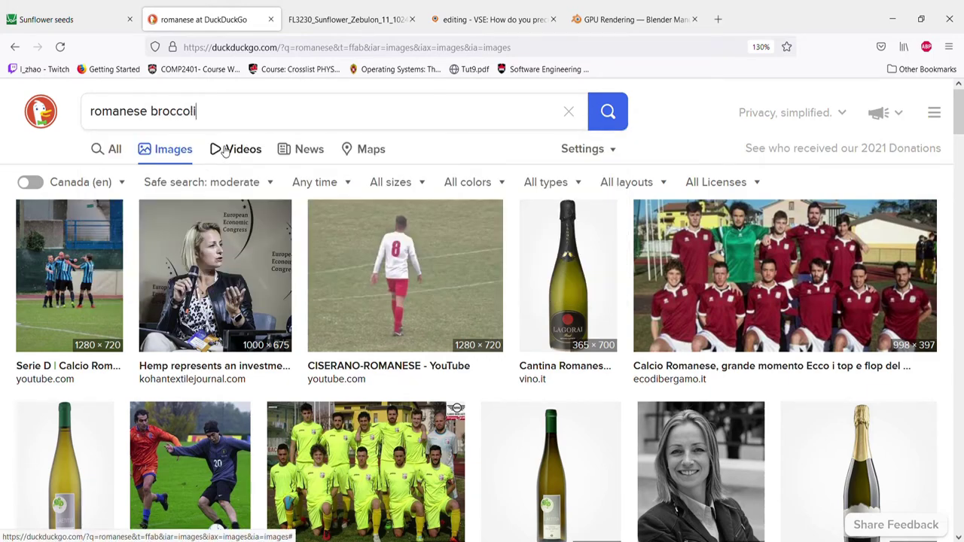
pyautogui.press('Return')
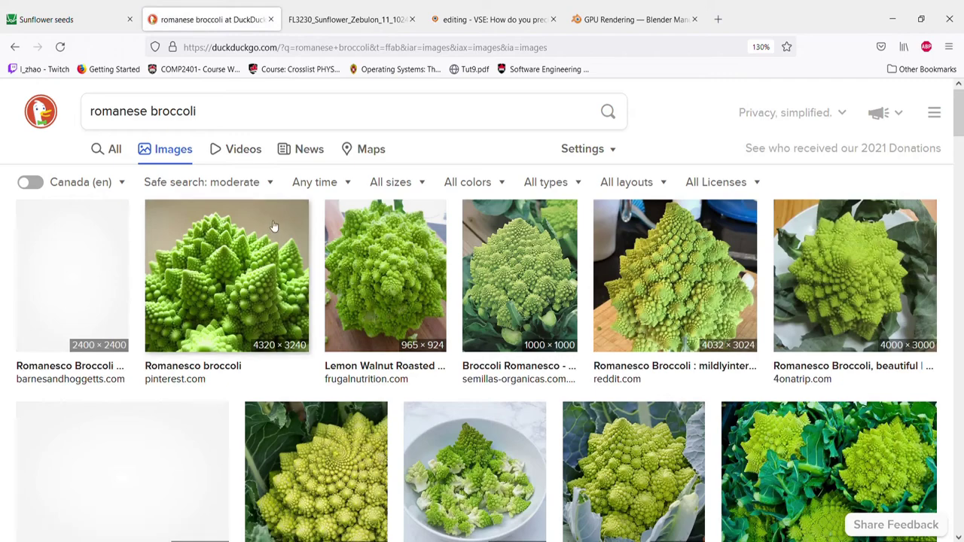
# Step: Preview the Pinterest Romanesco broccoli photo at larger size
pyautogui.click(250, 277)
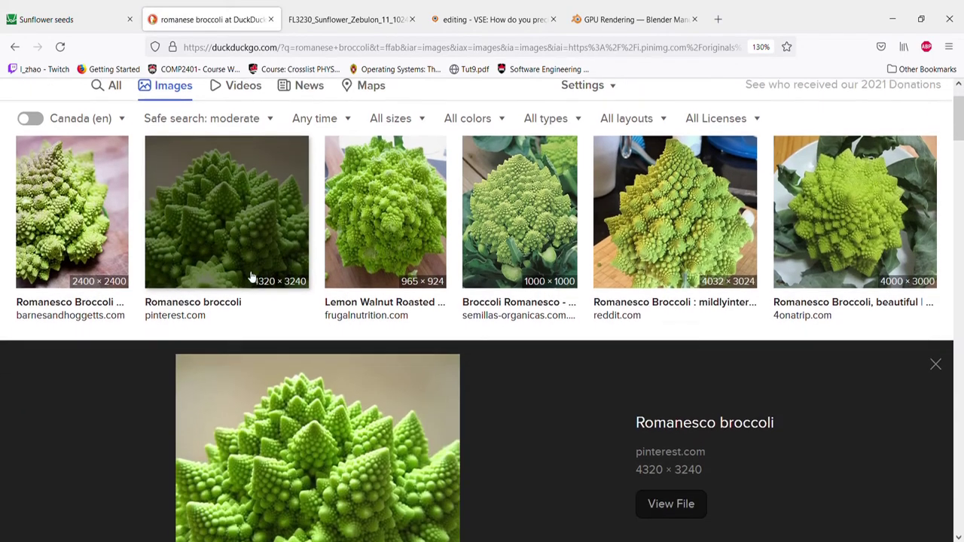
pyautogui.scroll(-5, 362, 461)
pyautogui.scroll(5, 362, 461)
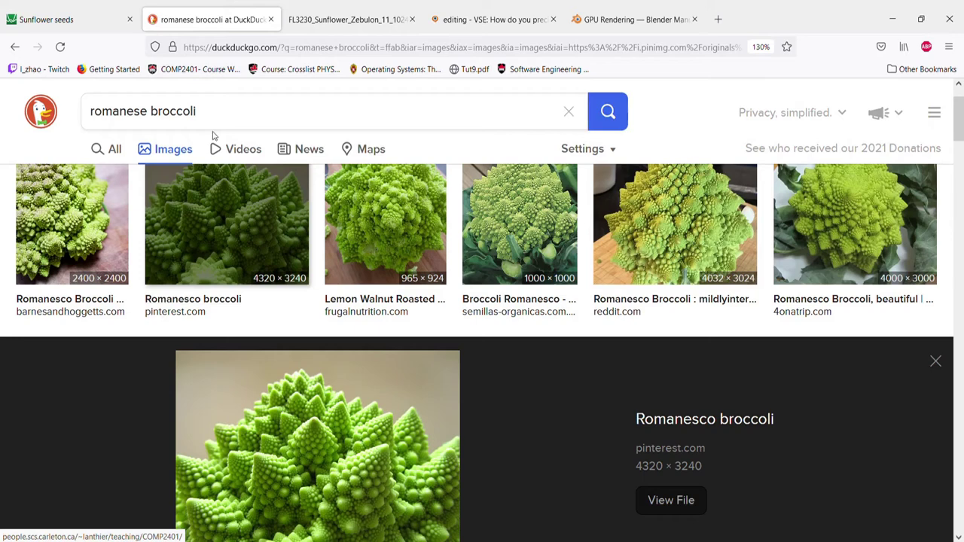
pyautogui.moveTo(197, 112); pyautogui.dragTo(51, 115)
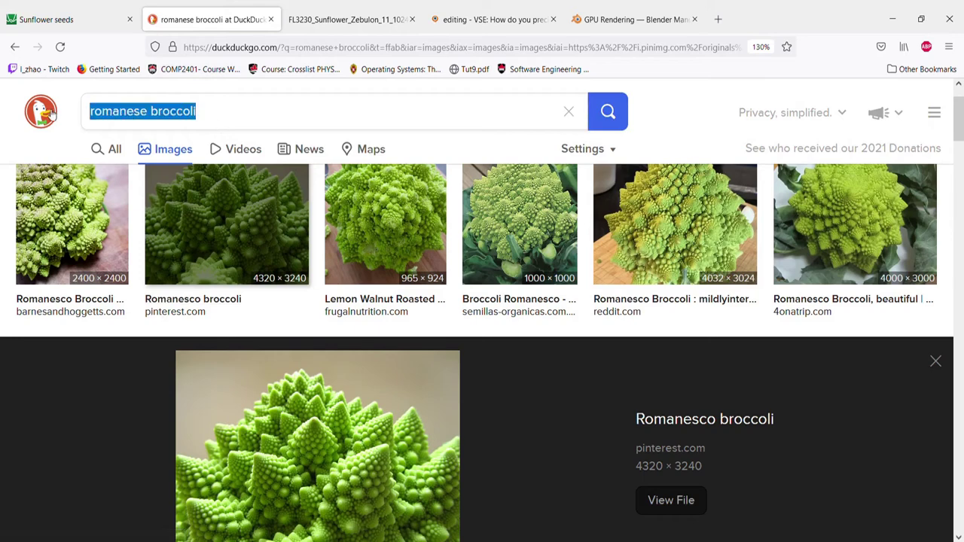
# Step: Search images for 'pinecones' and preview the Pine Cone Picture photo
pyautogui.write('pineco')
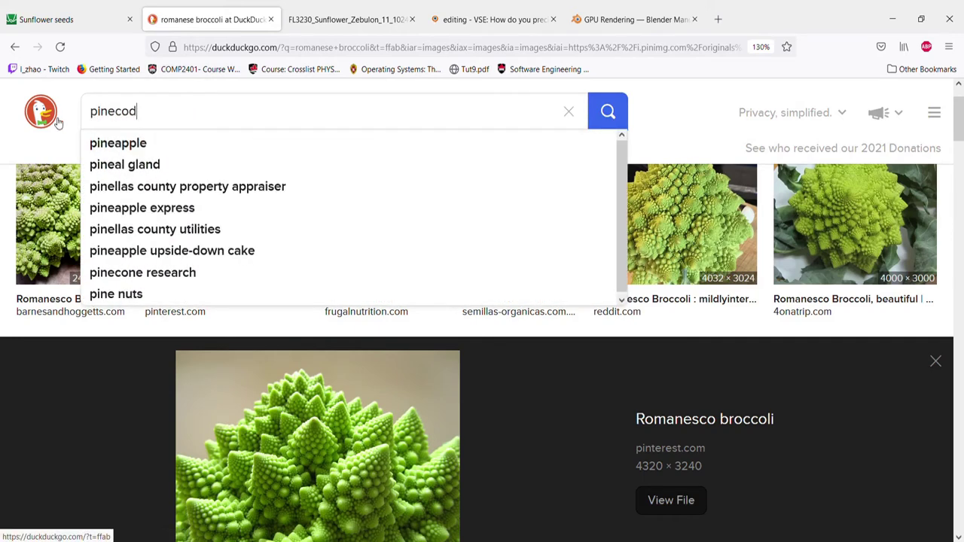
pyautogui.write('nes')
pyautogui.press('Return')
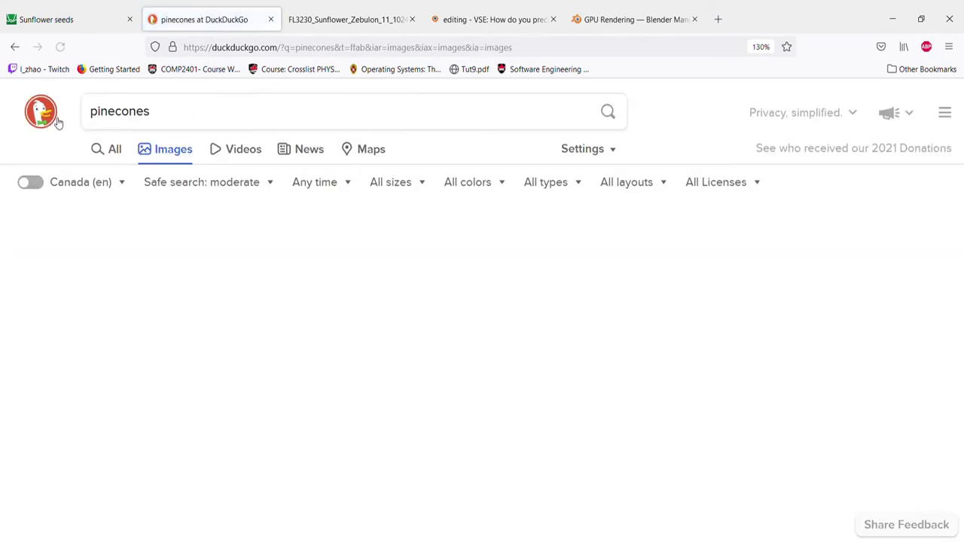
pyautogui.scroll(-2, 311, 269)
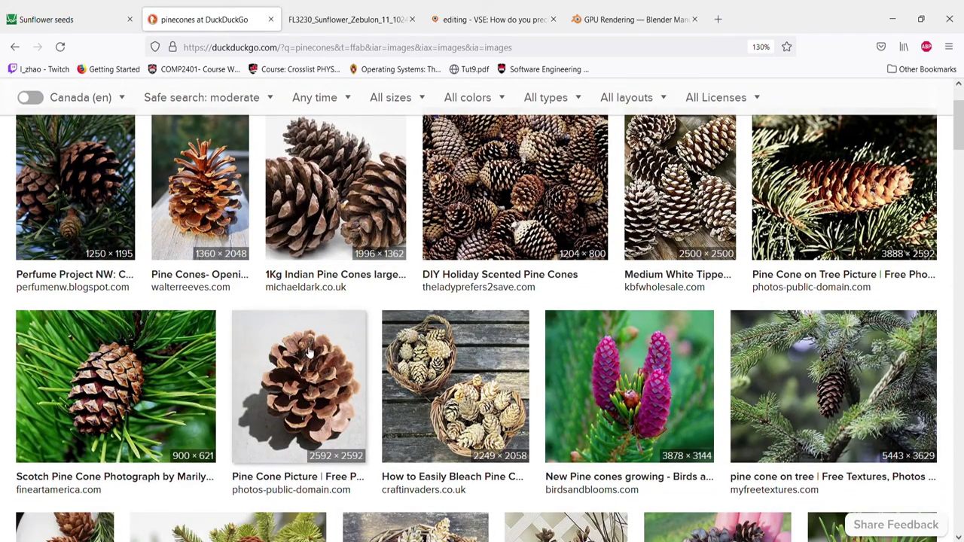
pyautogui.click(326, 372)
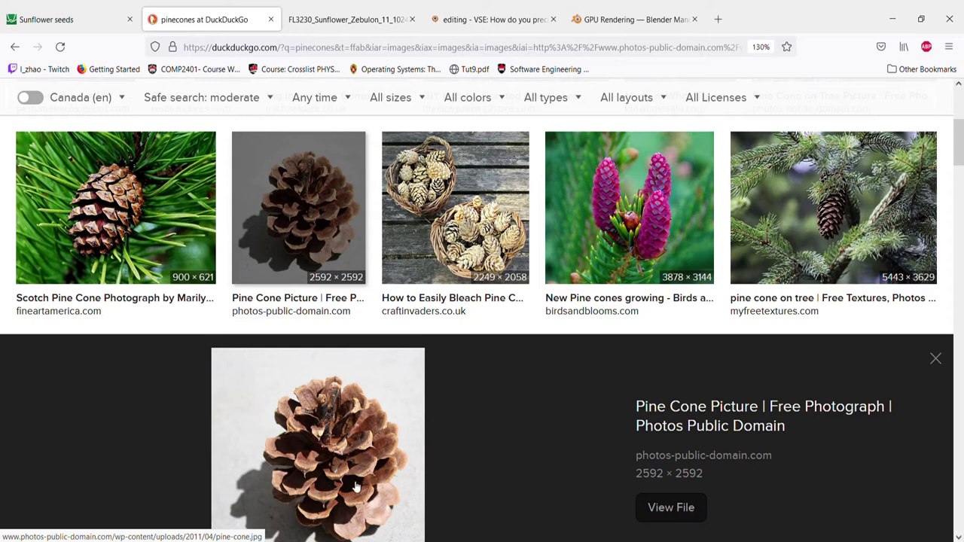
pyautogui.scroll(-6, 316, 312)
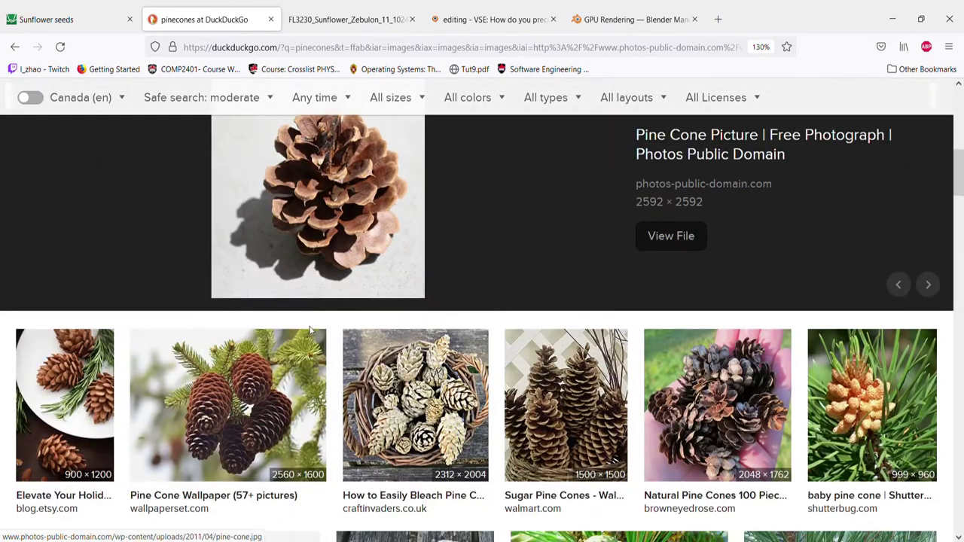
pyautogui.scroll(10, 312, 337)
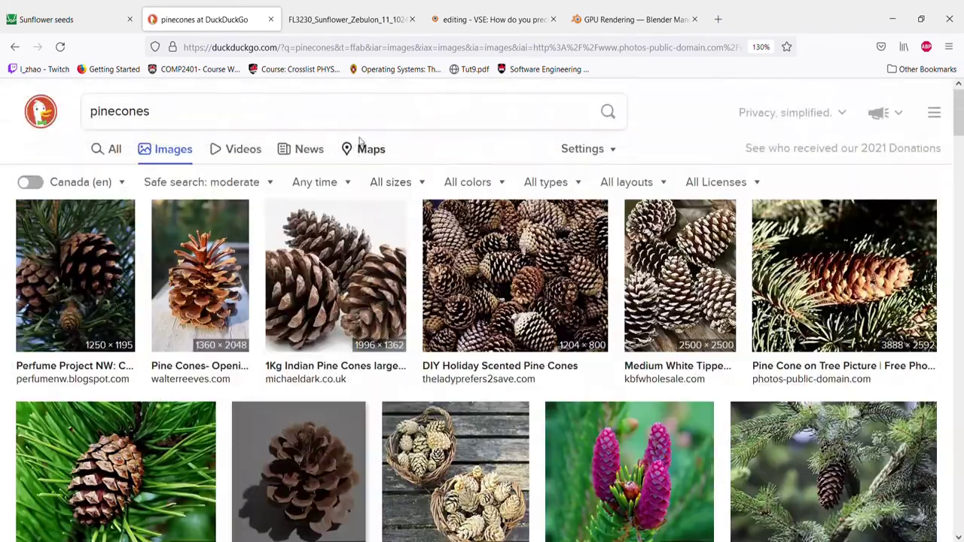
# Step: Replace the query with 'spruce trees top down' and run the search
pyautogui.click(276, 95)
pyautogui.moveTo(226, 125); pyautogui.dragTo(12, 120)
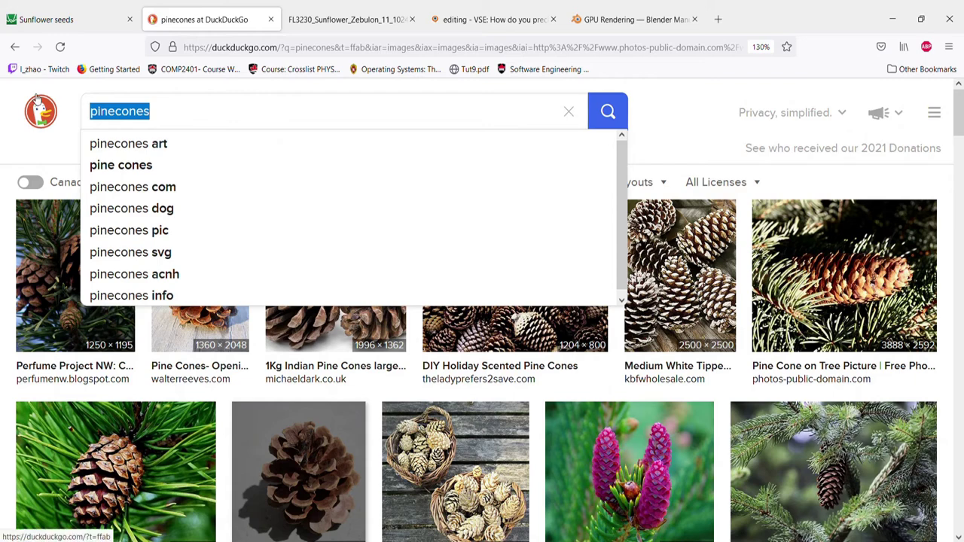
pyautogui.write('spruce trees top ')
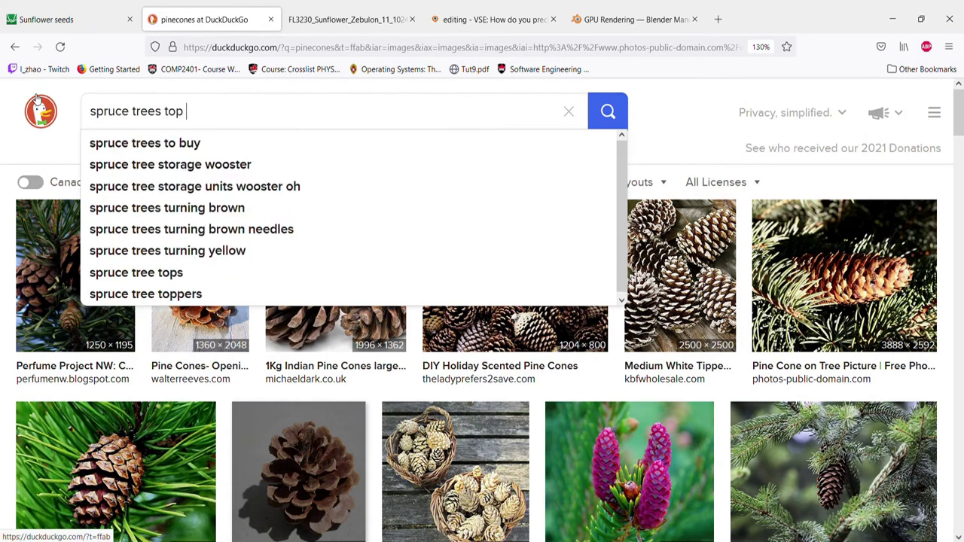
pyautogui.write('down')
pyautogui.press('Return')
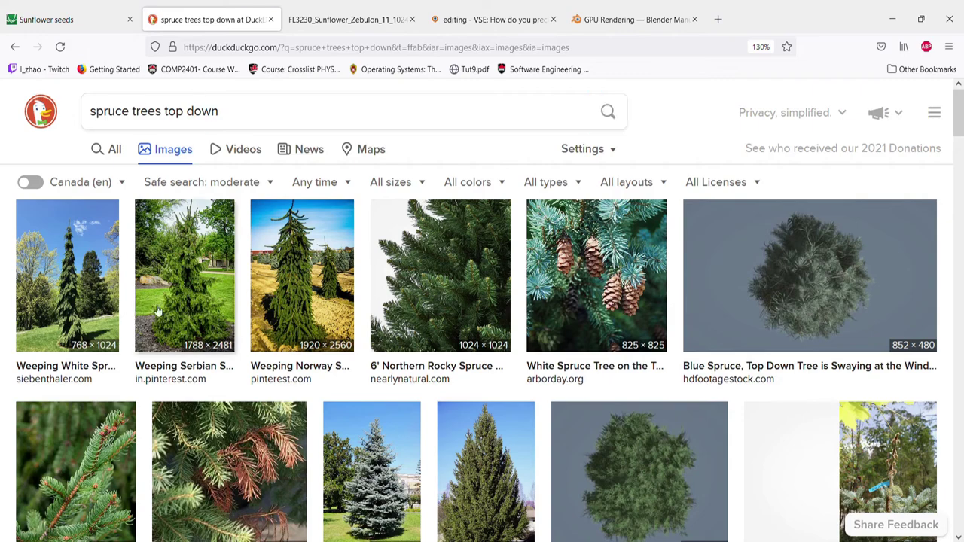
# Step: Scroll the results and preview the Dense Coniferous Forest Top View aerial photo
pyautogui.scroll(-5, 181, 308)
pyautogui.scroll(-2, 339, 331)
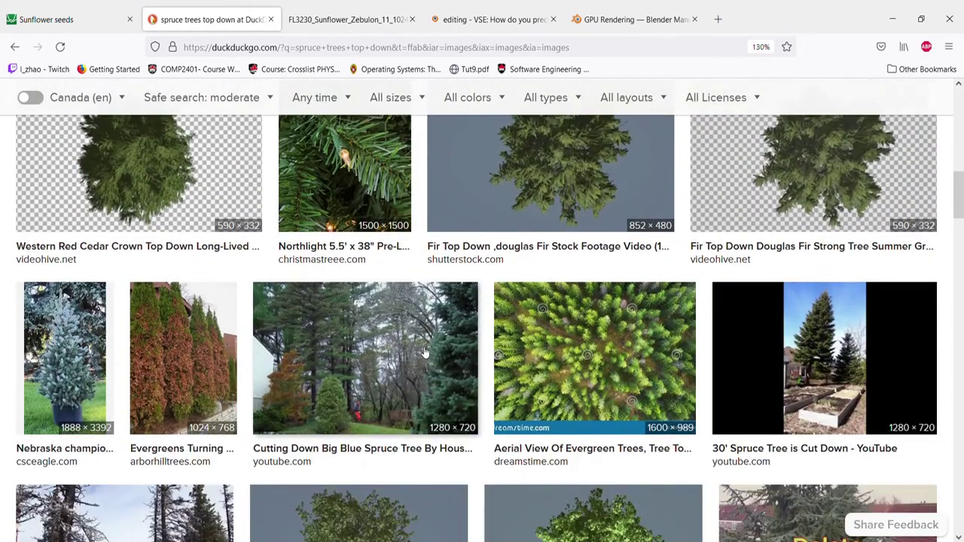
pyautogui.scroll(-2, 415, 334)
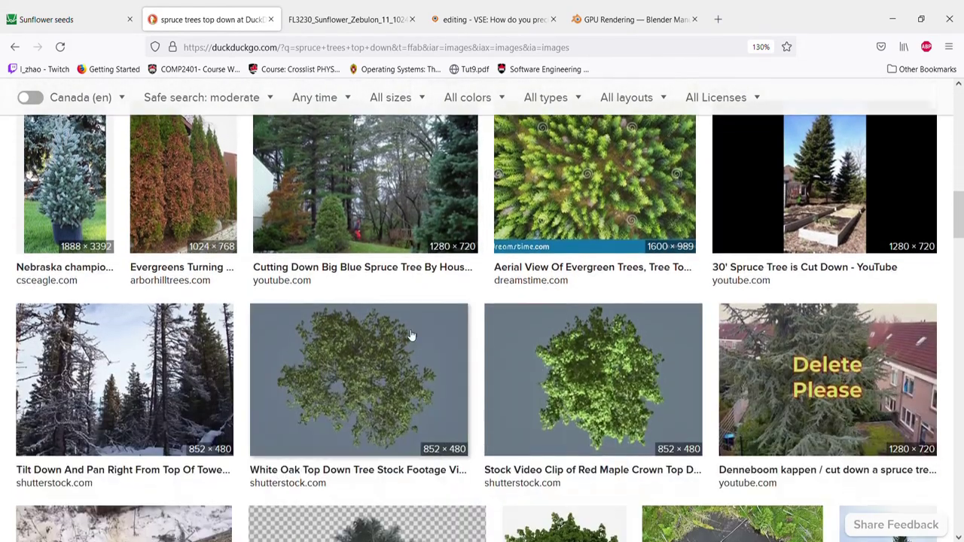
pyautogui.scroll(-3, 411, 338)
pyautogui.scroll(-8, 423, 354)
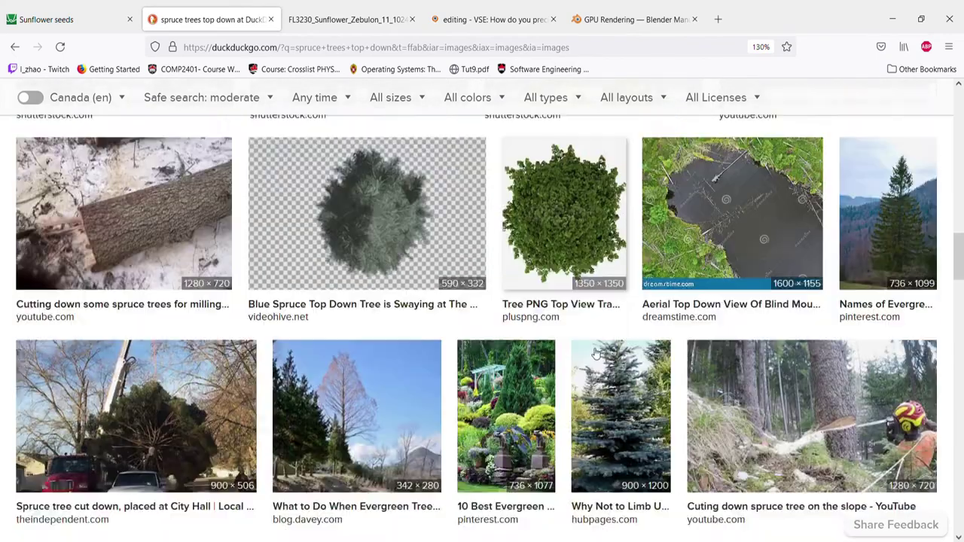
pyautogui.scroll(-3, 655, 372)
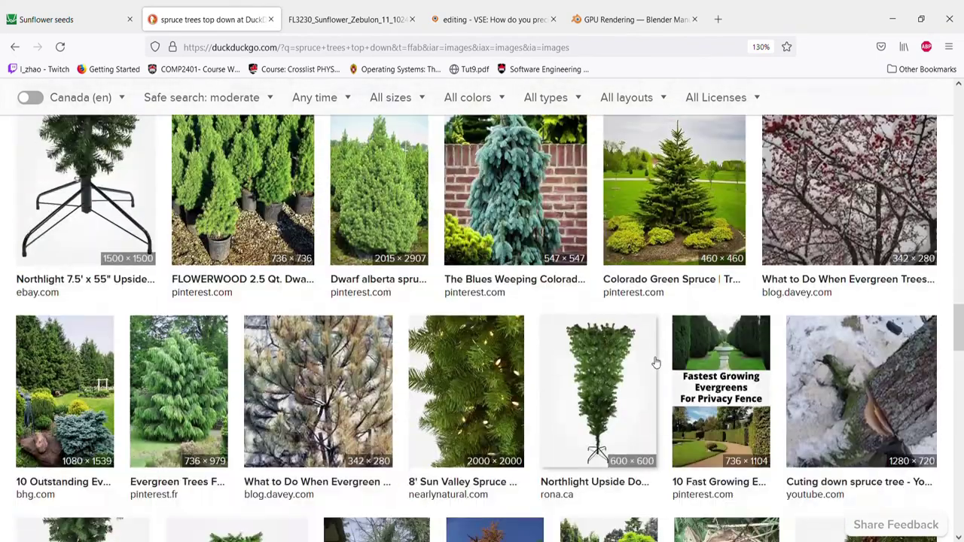
pyautogui.scroll(-5, 549, 424)
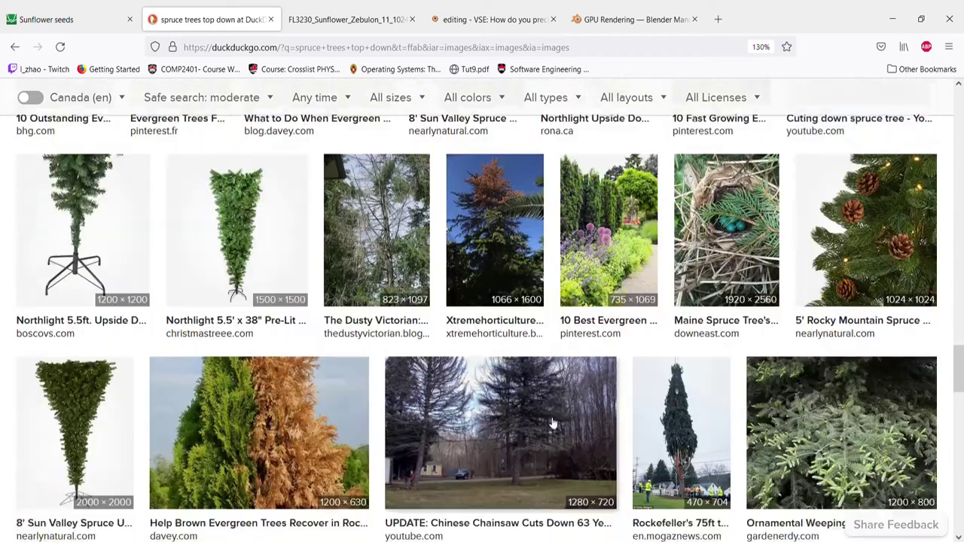
pyautogui.scroll(-3, 548, 427)
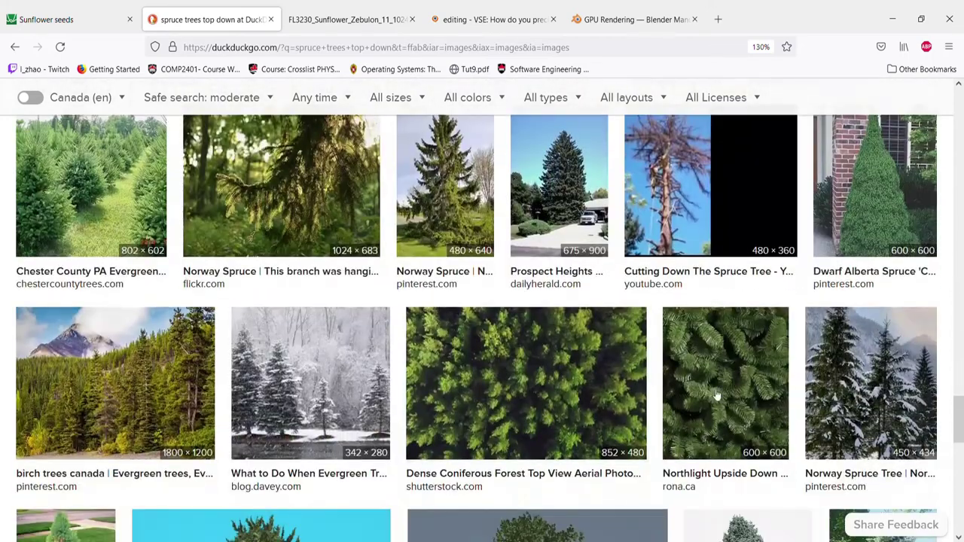
pyautogui.scroll(-3, 548, 426)
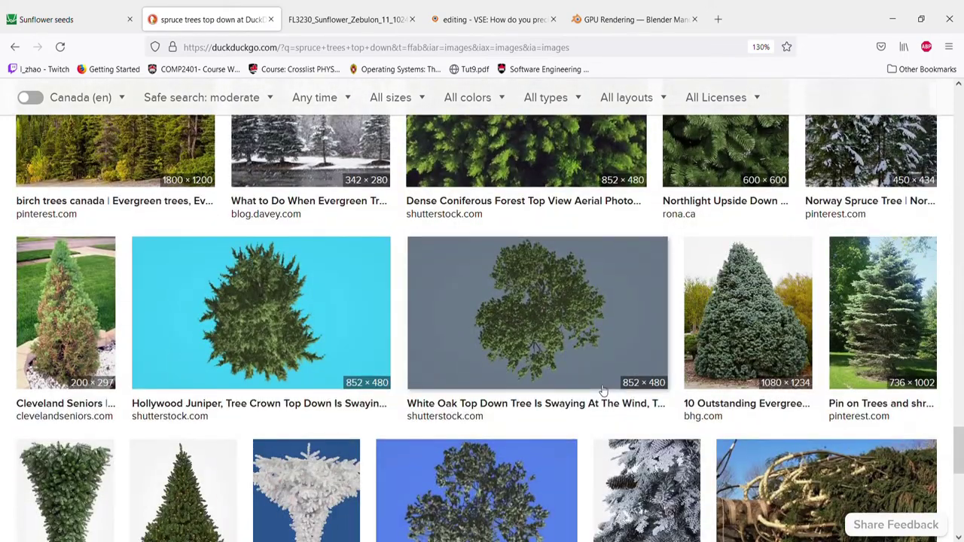
pyautogui.scroll(-3, 603, 390)
pyautogui.scroll(6, 602, 387)
pyautogui.click(542, 318)
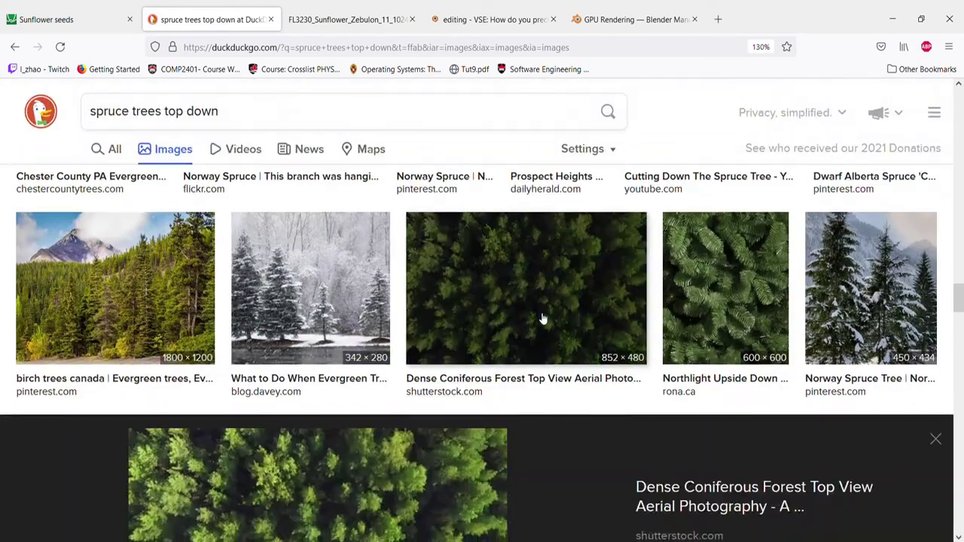
# Step: Return to the Google image results and open the clipartmax Conifers Tree Top thumbnail
pyautogui.hotkey('alt', 'Left')
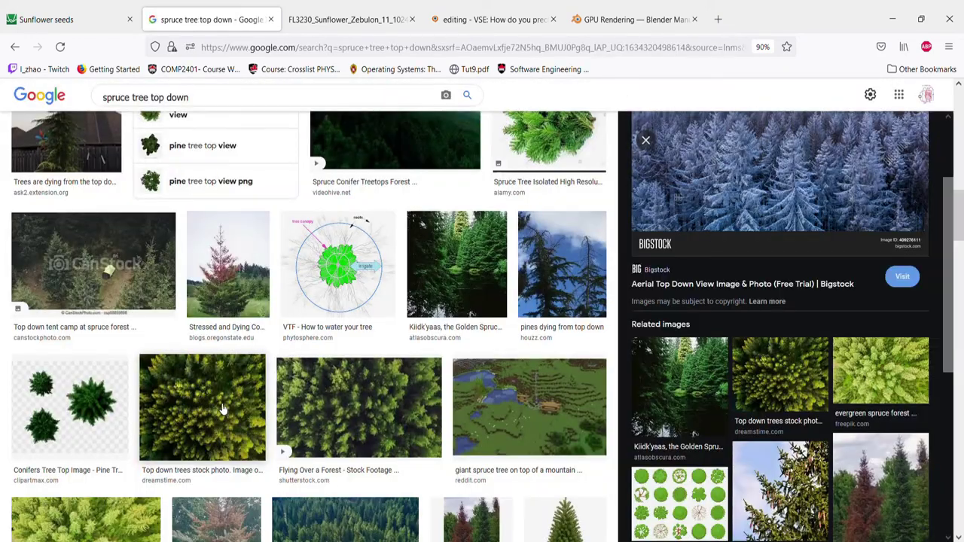
pyautogui.click(90, 409)
pyautogui.scroll(2, 779, 238)
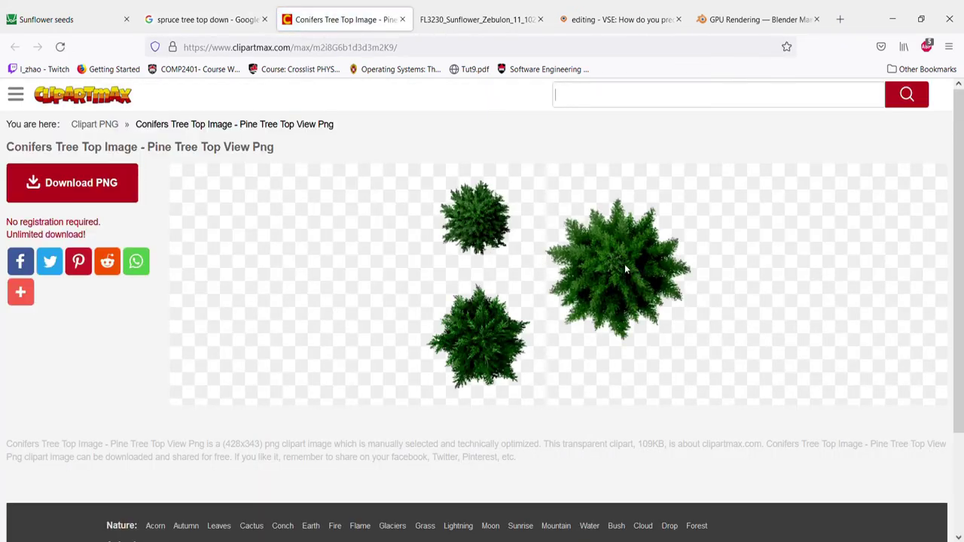
pyautogui.scroll(6, 624, 263)
# Step: Scroll through the Pine Tree Top View image showing three top-down conifer crowns
pyautogui.moveTo(591, 259); pyautogui.dragTo(663, 272)
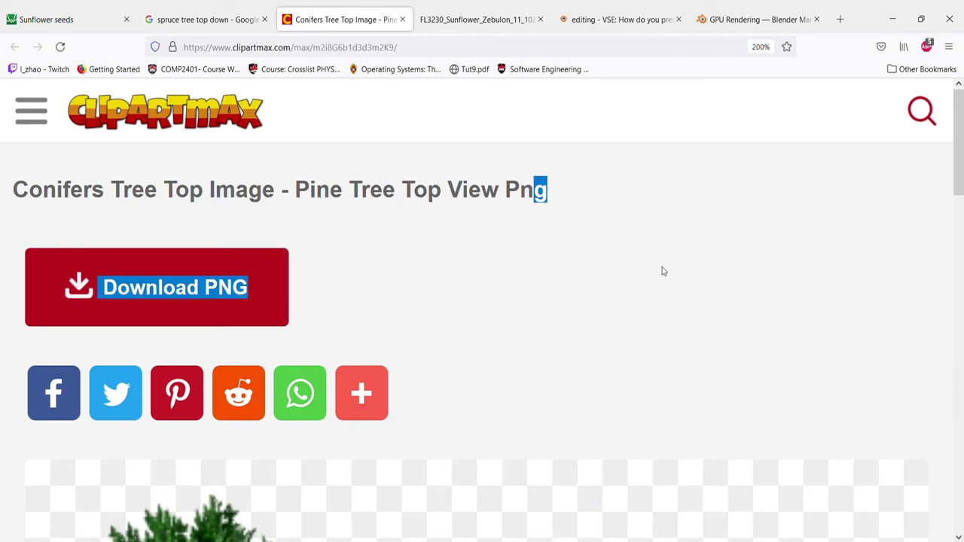
pyautogui.scroll(-5, 678, 268)
pyautogui.scroll(3, 816, 298)
pyautogui.scroll(-2, 753, 354)
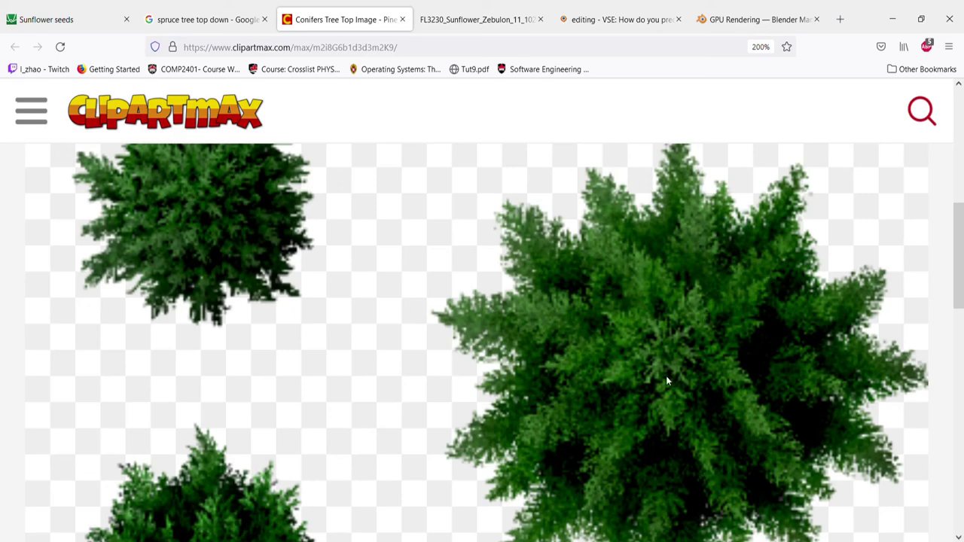
pyautogui.scroll(-5, 759, 397)
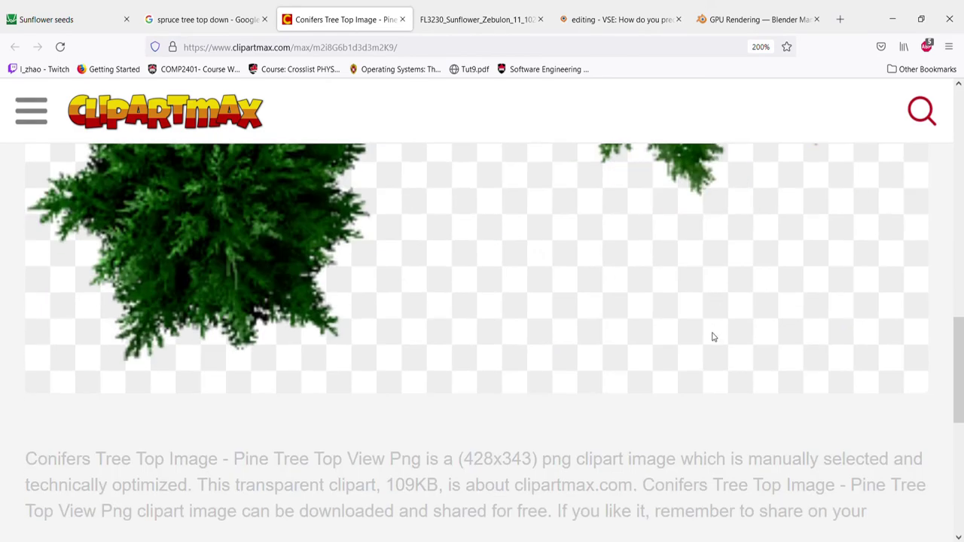
pyautogui.scroll(5, 705, 301)
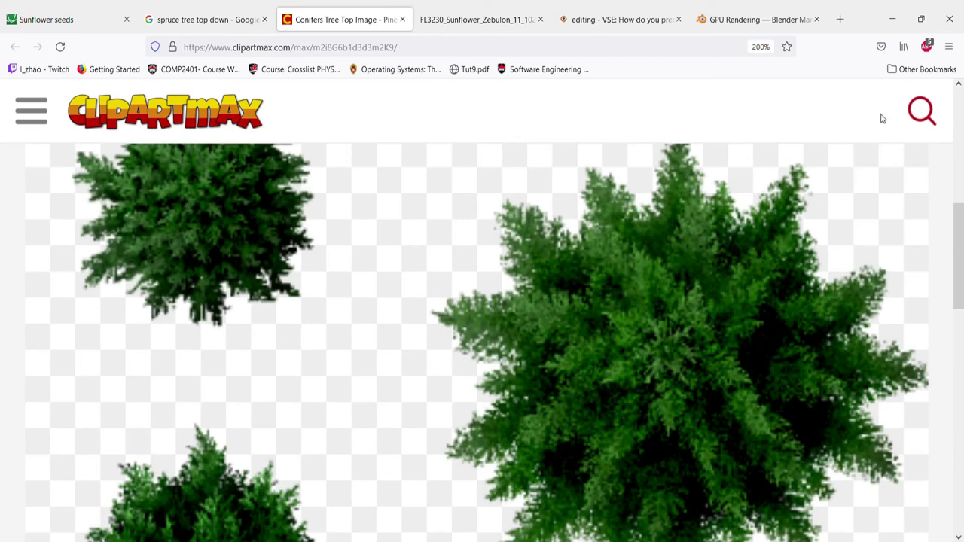